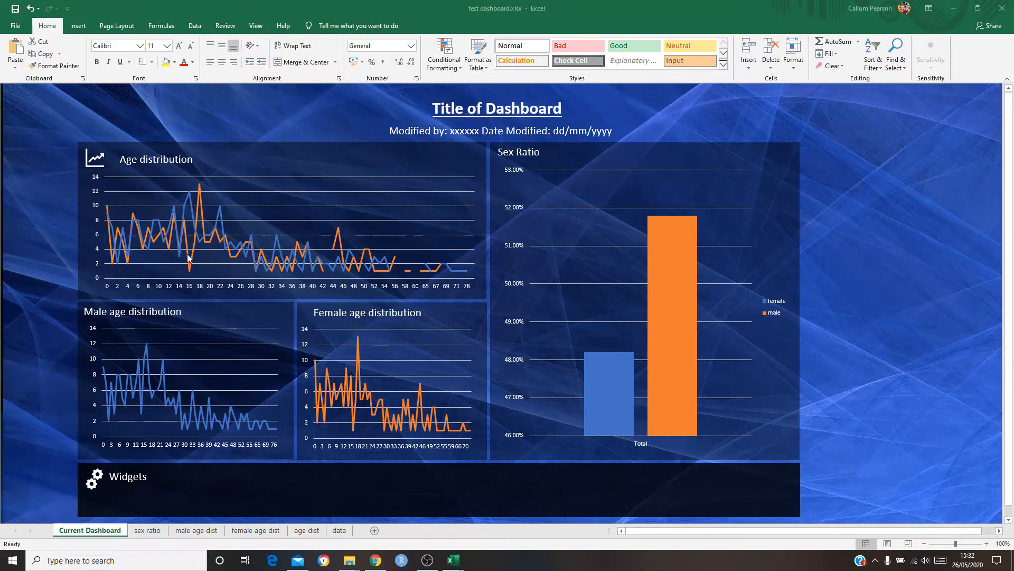
# Change the fill colour of the male bar in the Sex Ratio chart to blue
pyautogui.moveTo(188, 257)
pyautogui.click(677, 315)
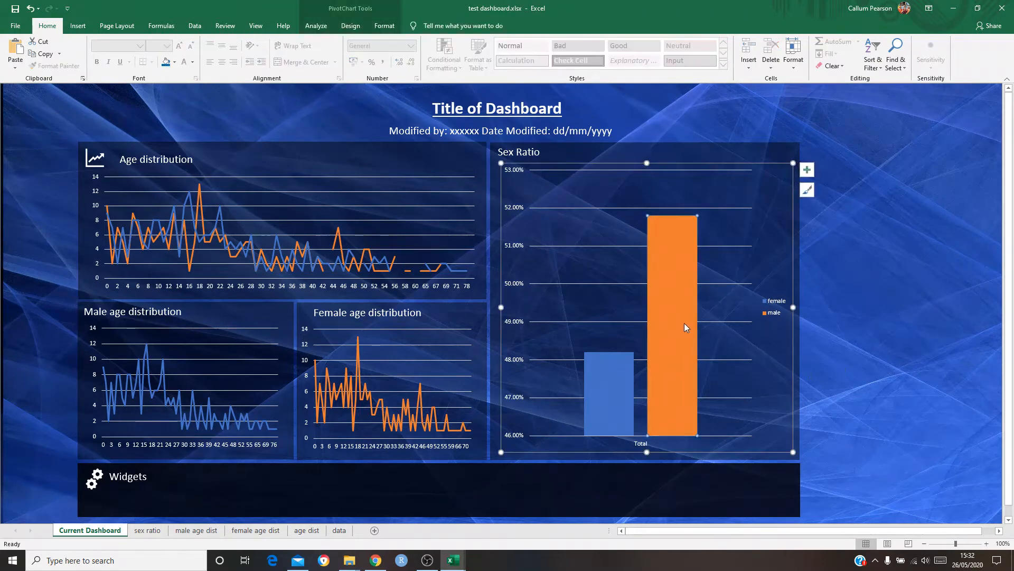
pyautogui.rightClick(684, 327)
pyautogui.click(722, 451)
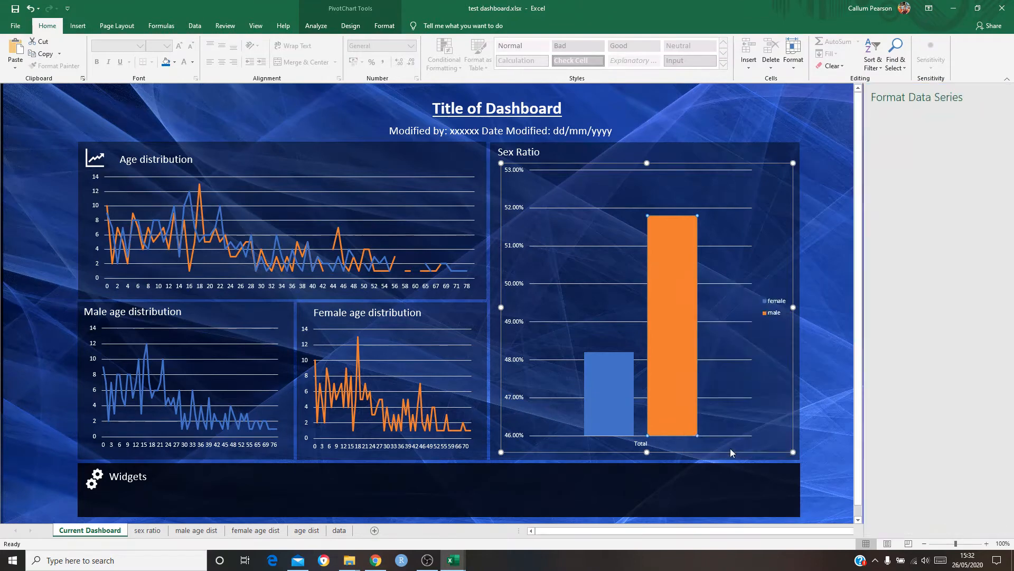
pyautogui.click(880, 133)
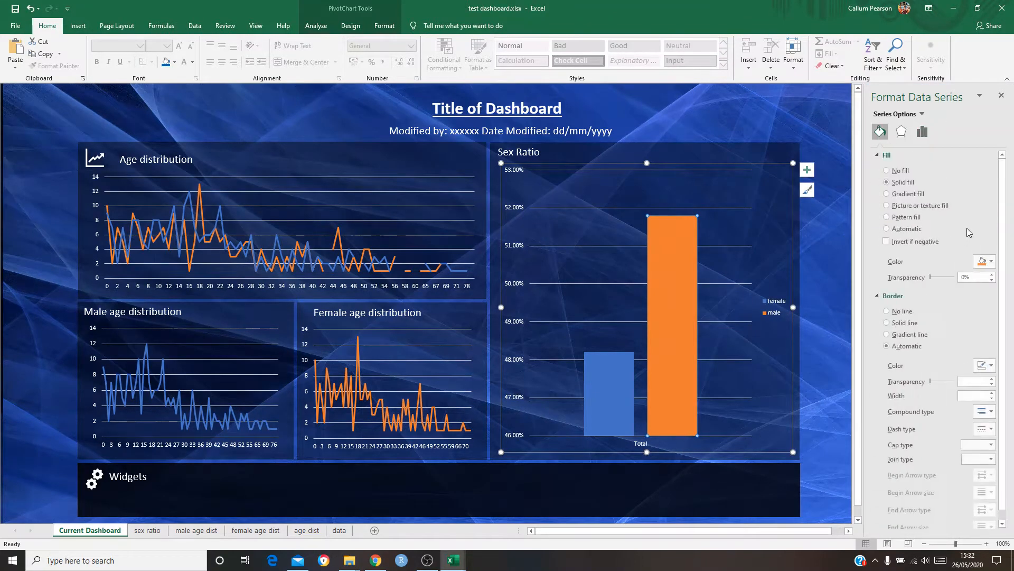
pyautogui.click(986, 261)
pyautogui.click(963, 286)
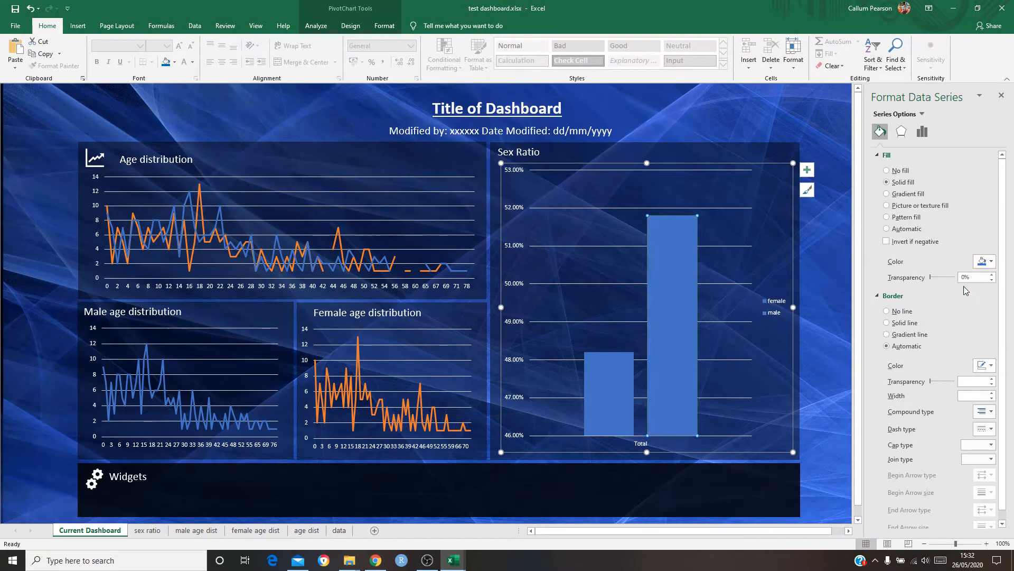
# Change the fill colour of the female bar in the Sex Ratio chart to orange and close the formatting options
pyautogui.click(610, 404)
pyautogui.click(986, 261)
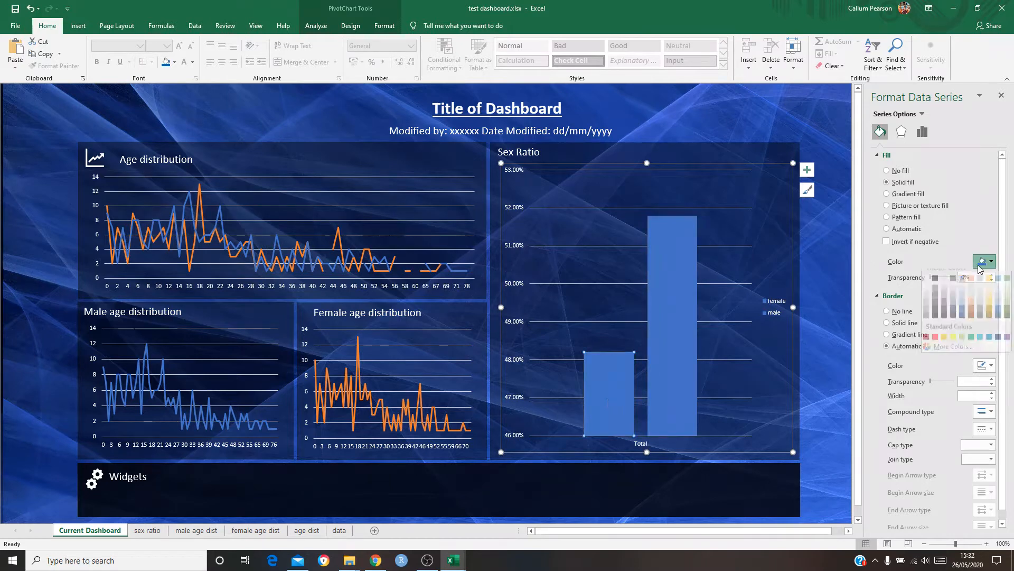
pyautogui.click(974, 286)
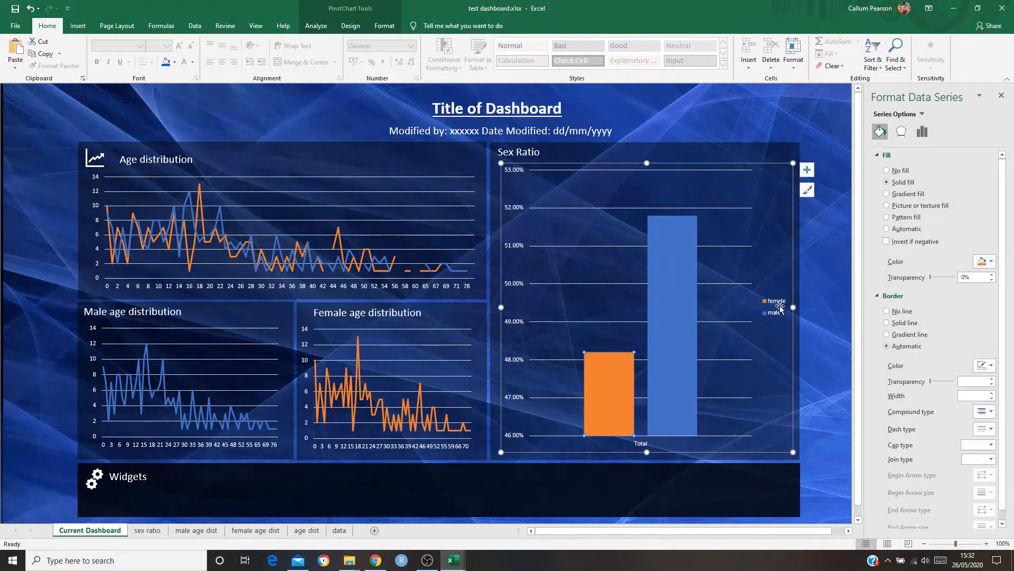
pyautogui.click(825, 319)
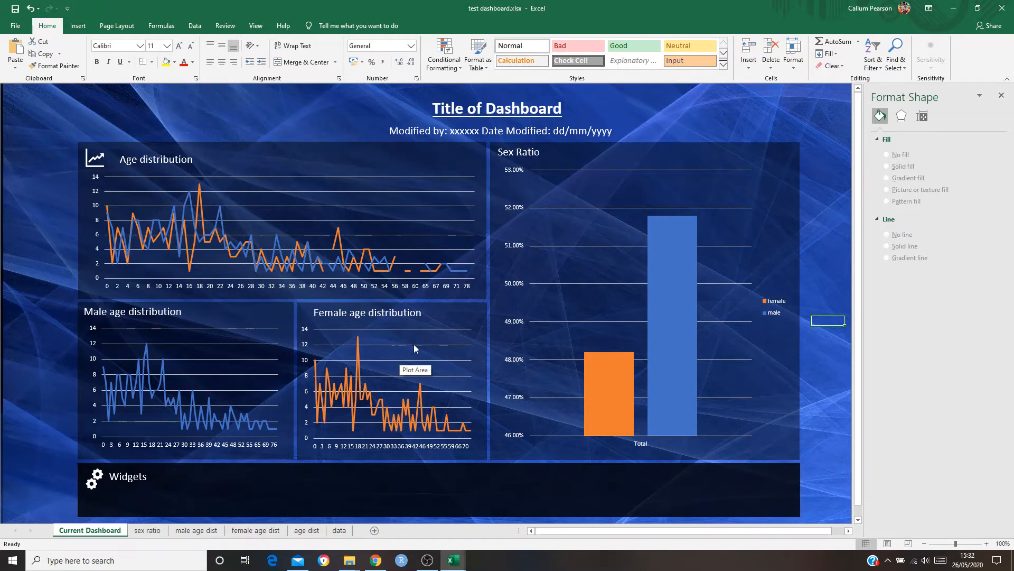
pyautogui.click(1001, 96)
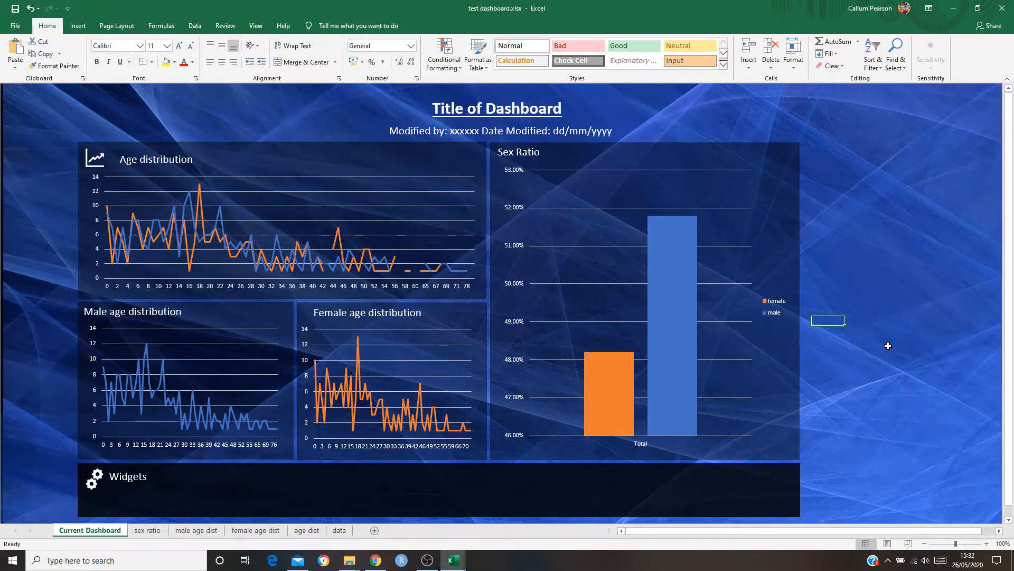
pyautogui.click(893, 373)
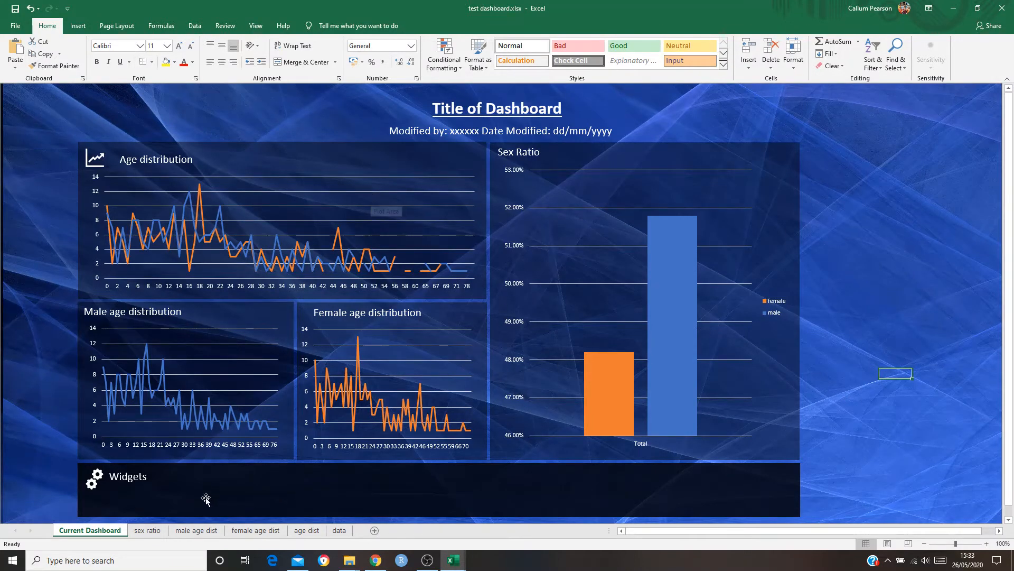
# Delete the leftover pivot chart on the age dist sheet and return to the Current Dashboard sheet
pyautogui.click(170, 497)
pyautogui.click(274, 531)
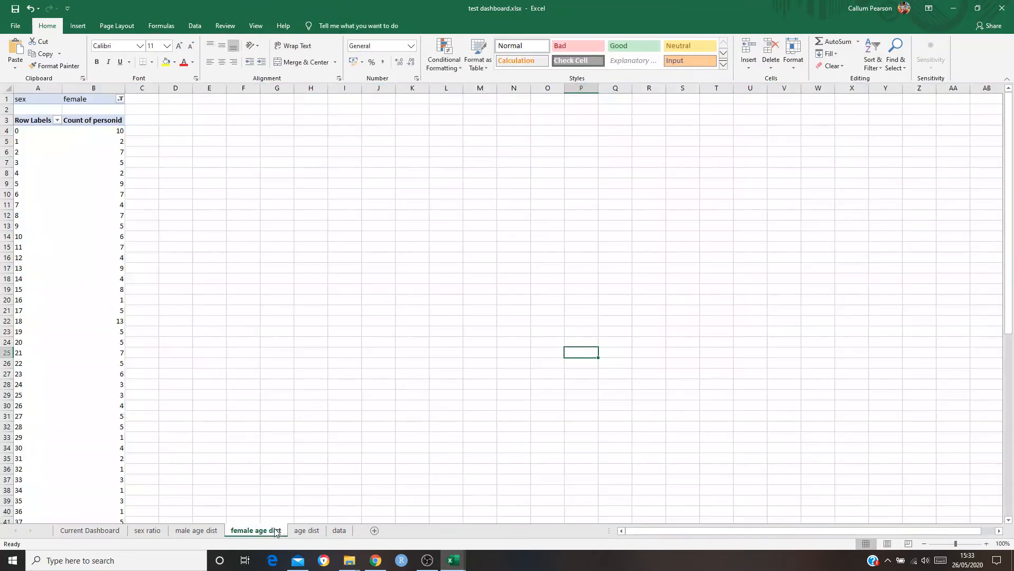
pyautogui.click(306, 532)
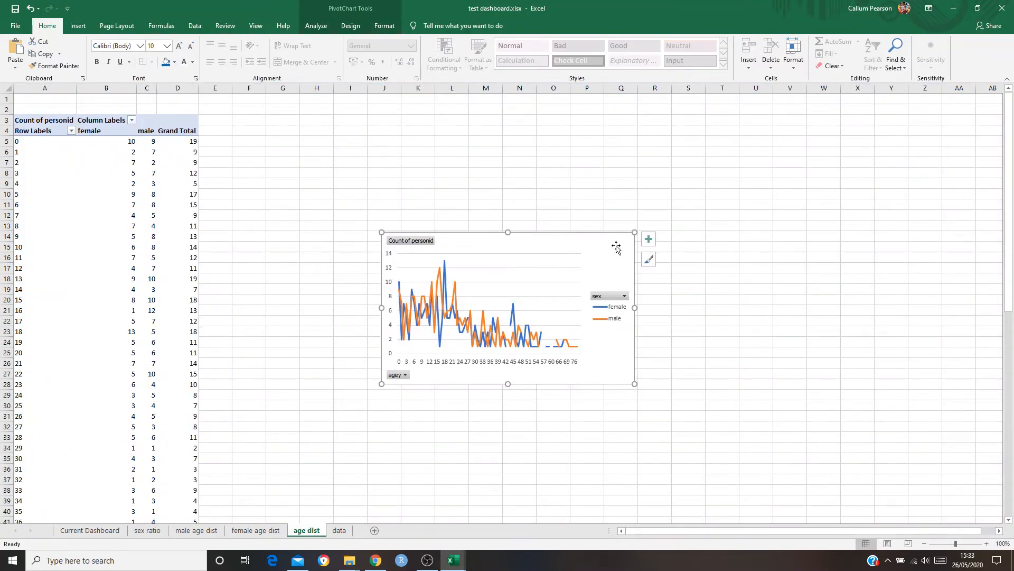
pyautogui.press('Delete')
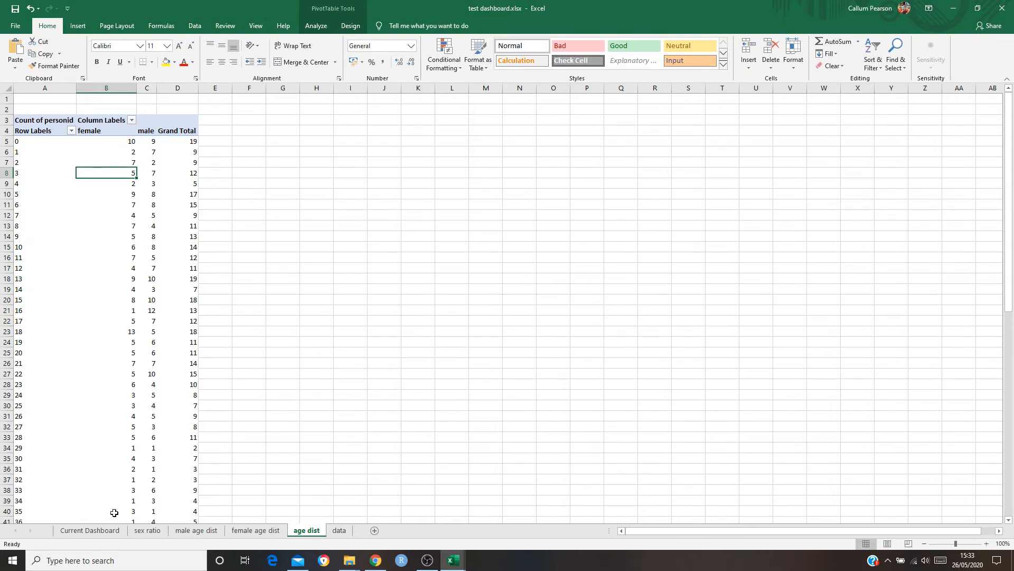
pyautogui.click(90, 530)
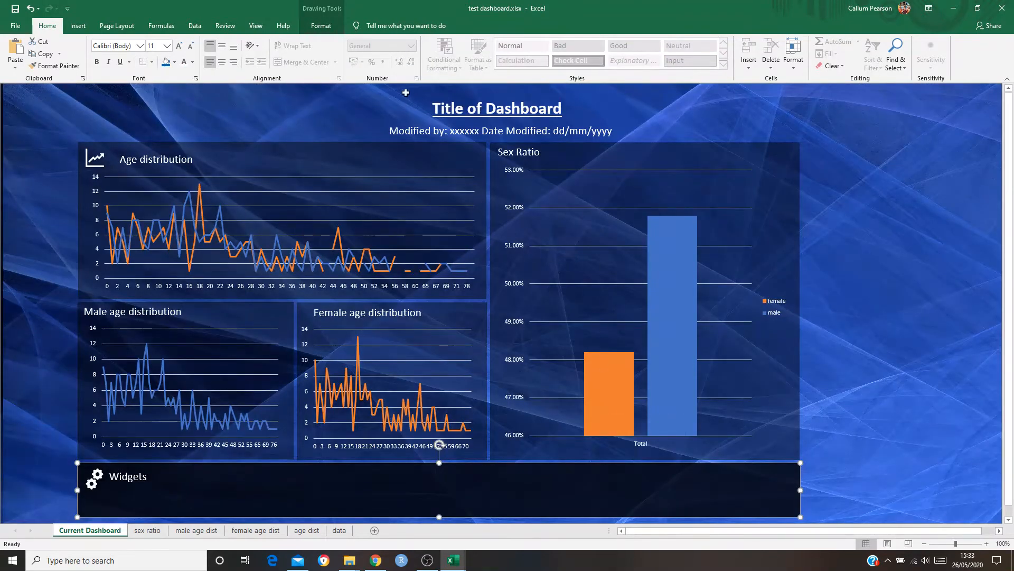
# Insert a slicer for the sesquintile field from the Sex Ratio pivot chart
pyautogui.click(369, 155)
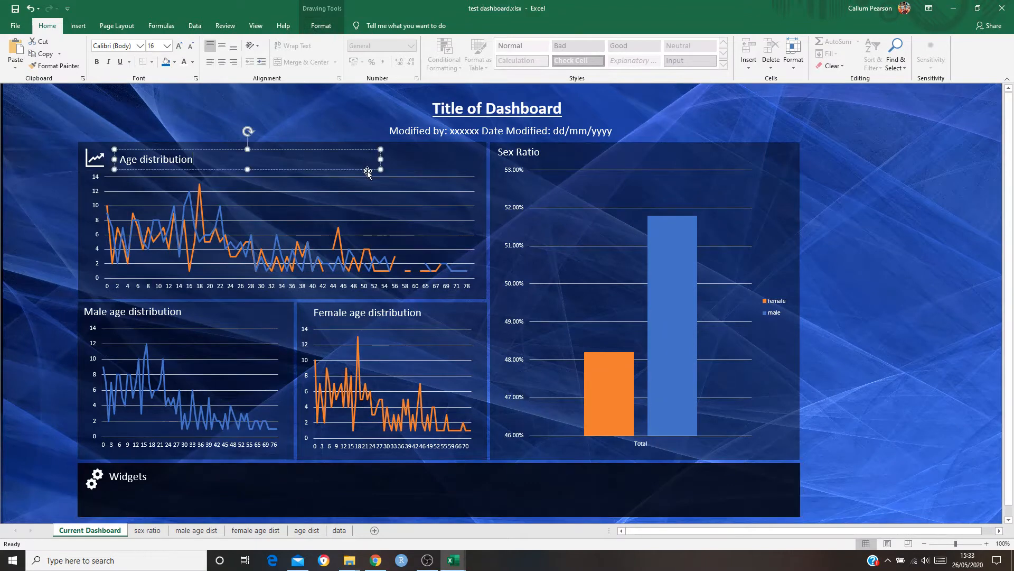
pyautogui.click(501, 384)
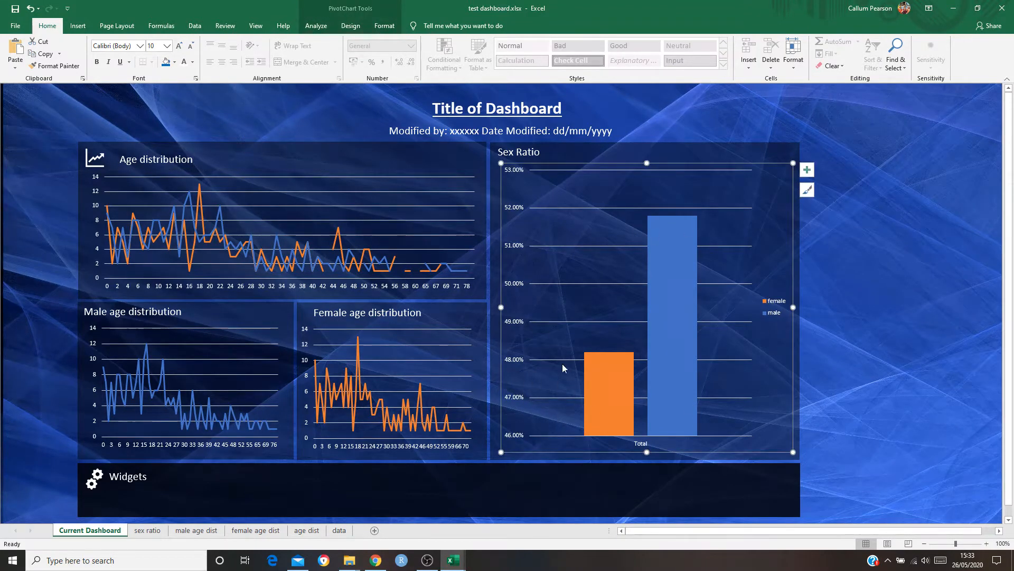
pyautogui.click(681, 151)
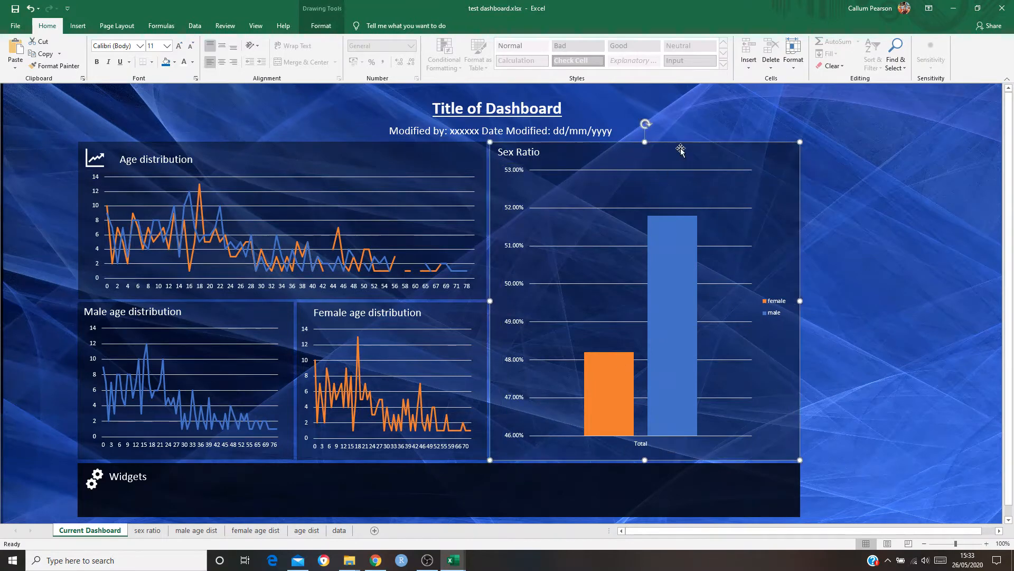
pyautogui.click(769, 244)
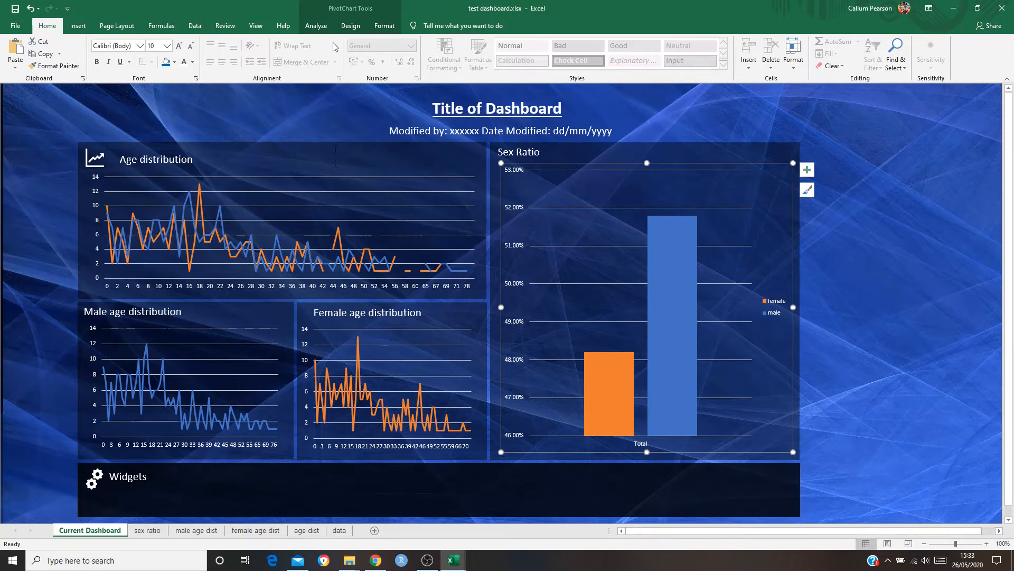
pyautogui.click(321, 29)
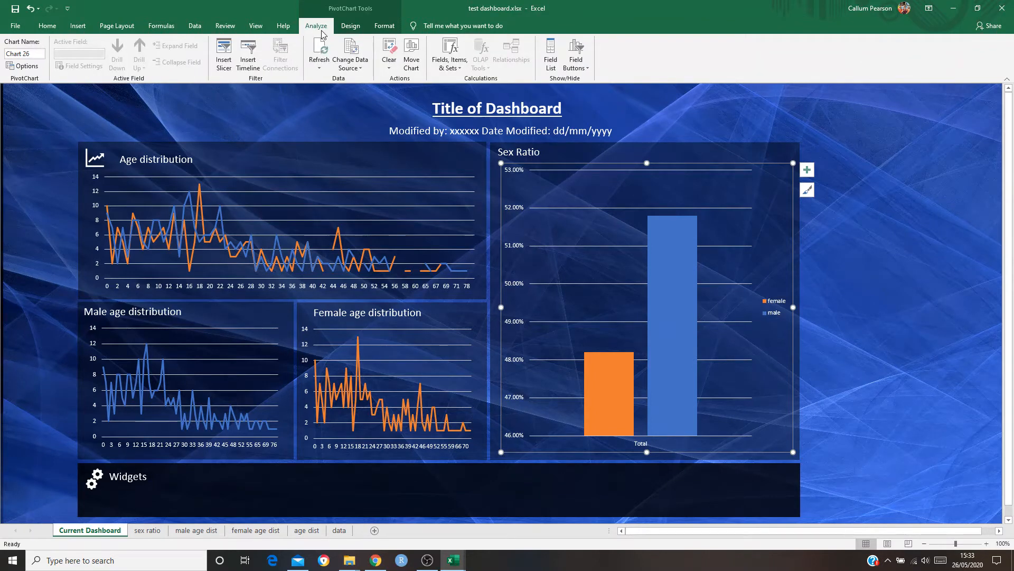
pyautogui.click(224, 64)
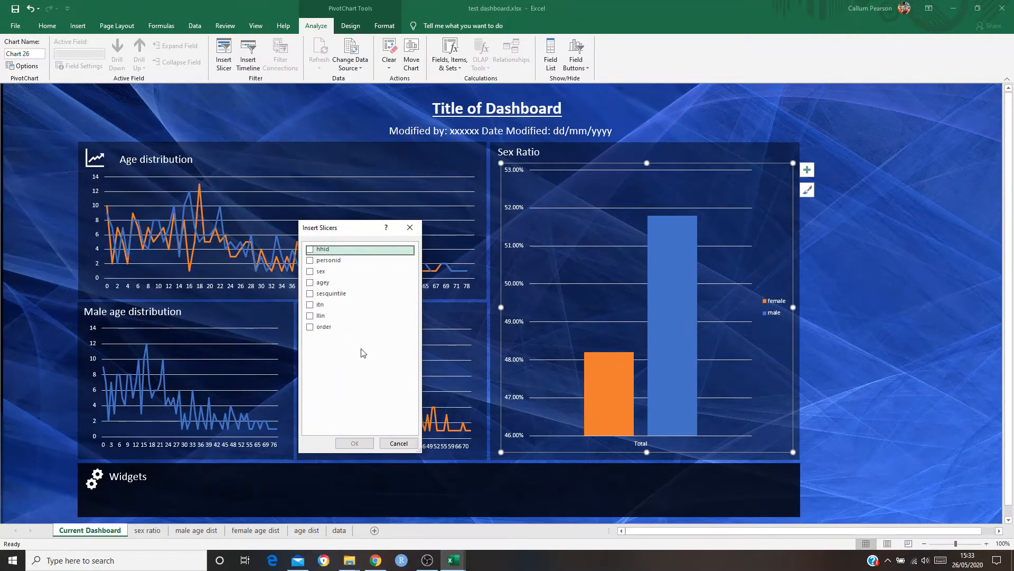
pyautogui.click(311, 294)
pyautogui.click(355, 443)
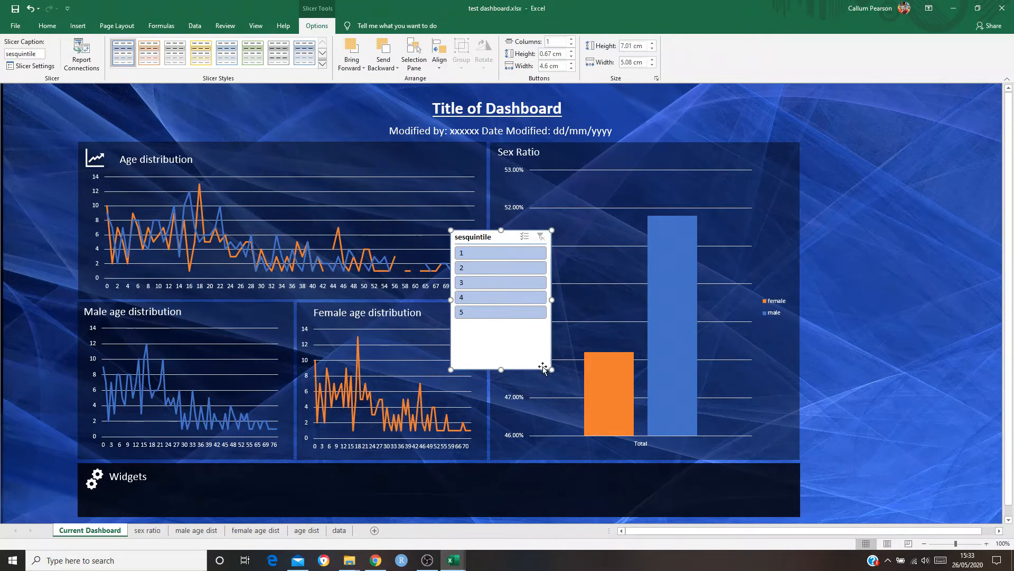
# Resize the sesquintile slicer to about 4.74 cm high and 8.26 cm wide, and look over its slicer settings
pyautogui.moveTo(501, 369); pyautogui.dragTo(501, 323)
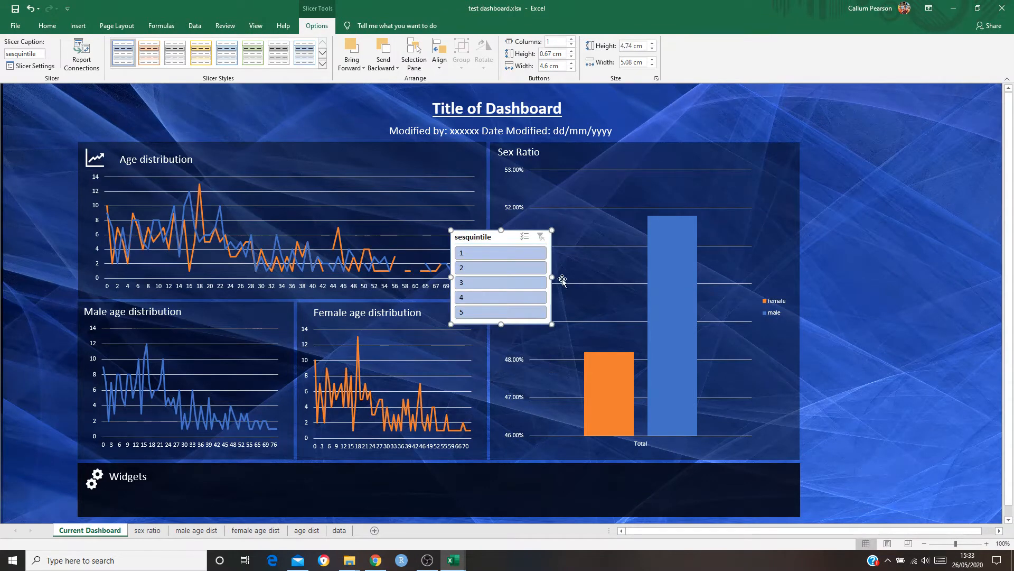
pyautogui.moveTo(552, 276); pyautogui.dragTo(611, 277)
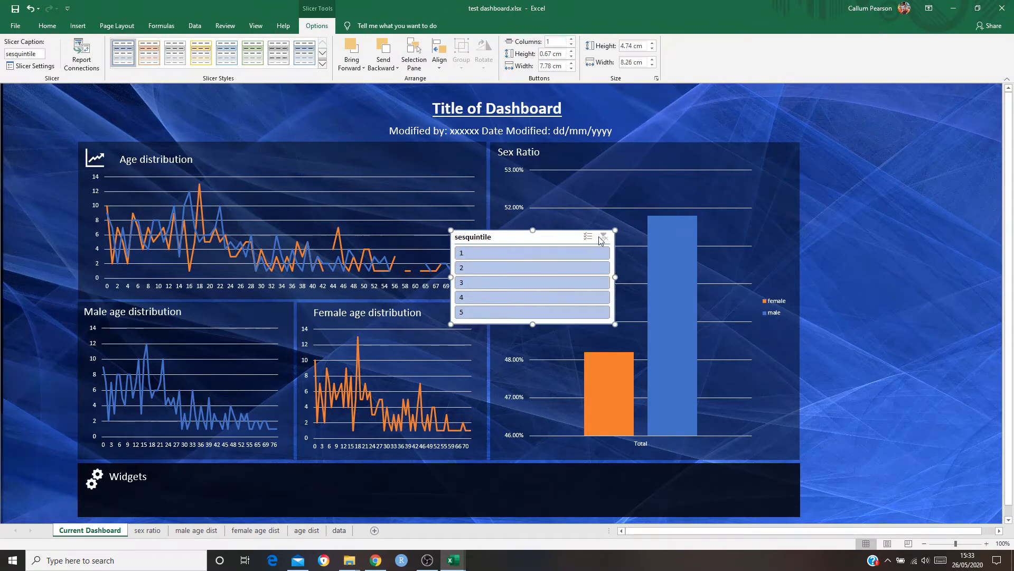
pyautogui.rightClick(560, 239)
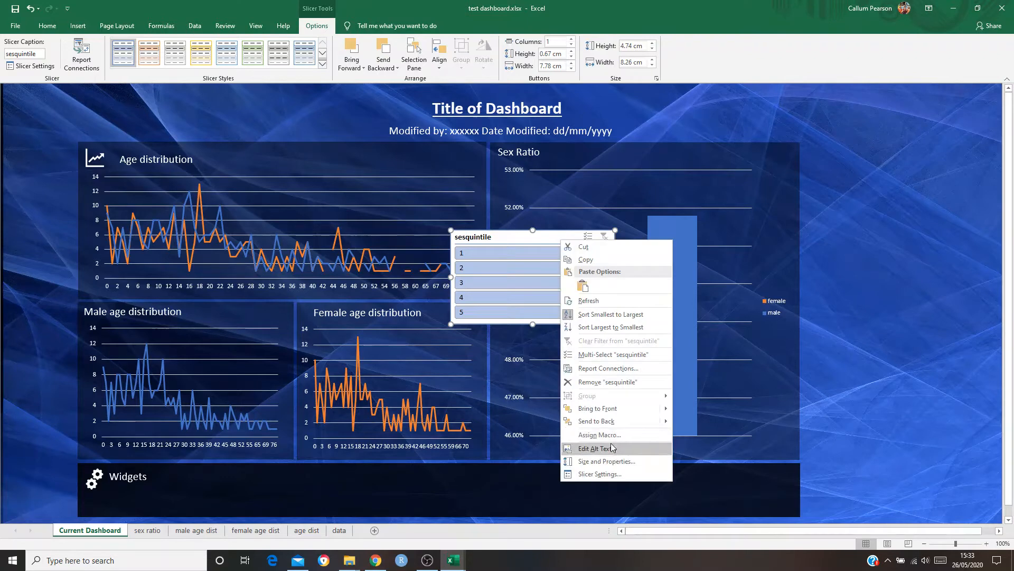
pyautogui.click(613, 474)
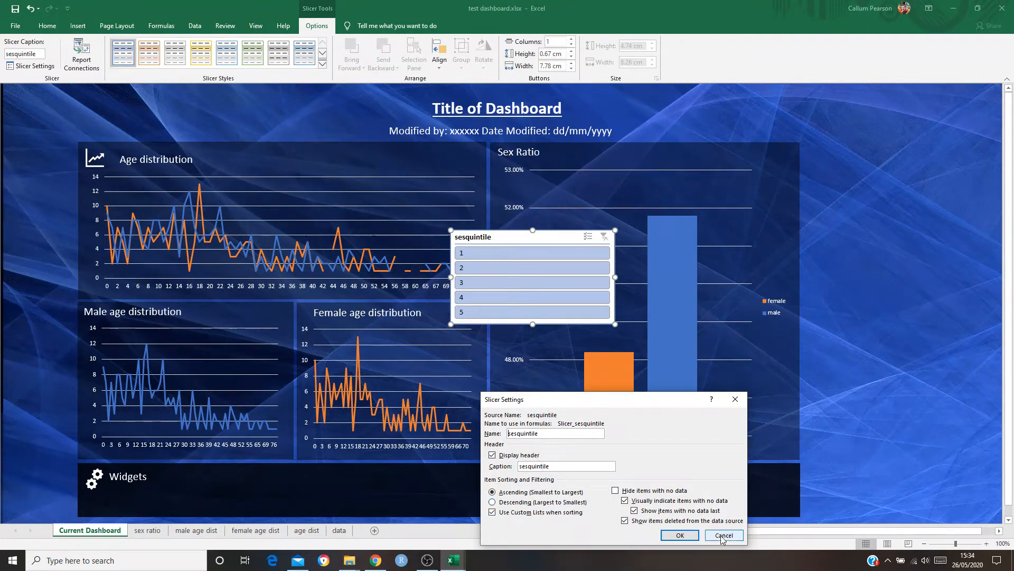
pyautogui.click(680, 535)
# Set the sesquintile slicer's number of columns to 5 in its position and layout properties
pyautogui.rightClick(547, 240)
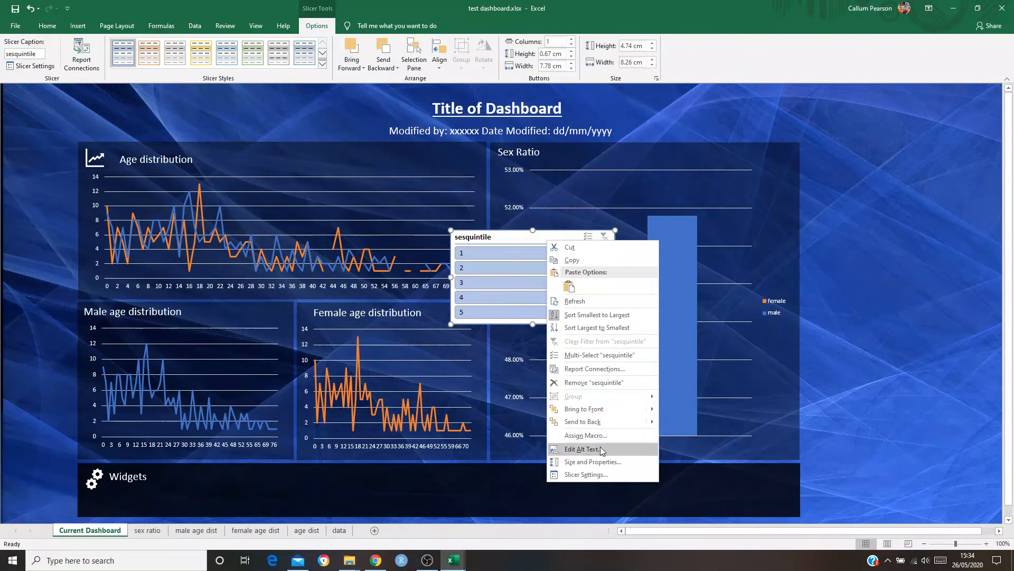
pyautogui.click(593, 461)
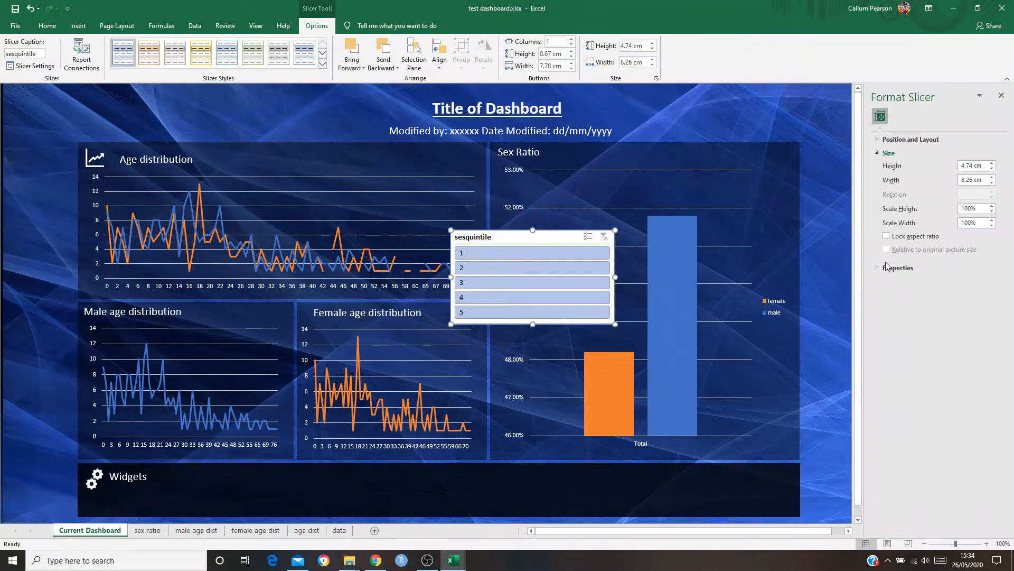
pyautogui.click(887, 140)
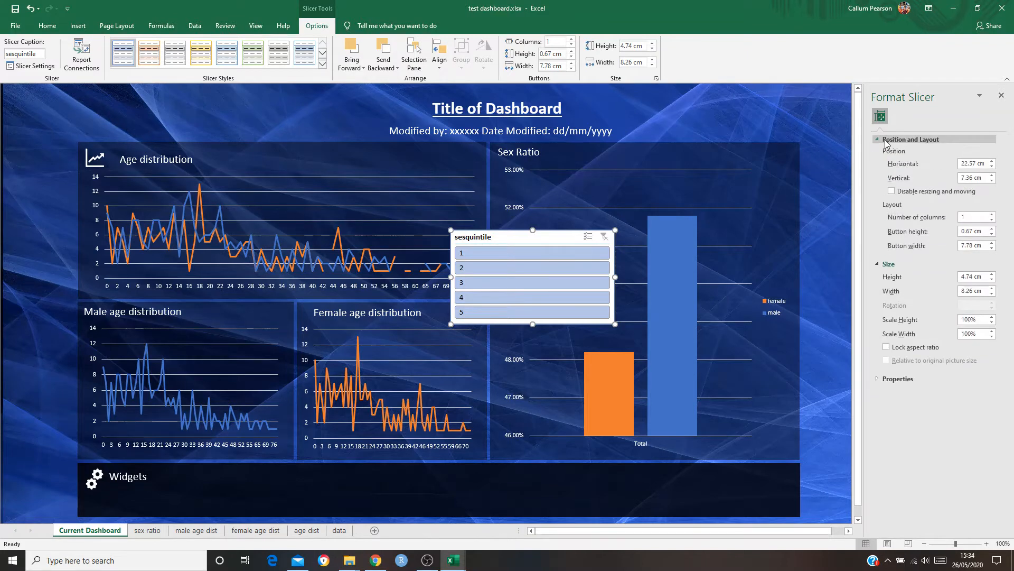
pyautogui.click(980, 216)
pyautogui.moveTo(975, 216); pyautogui.dragTo(961, 217)
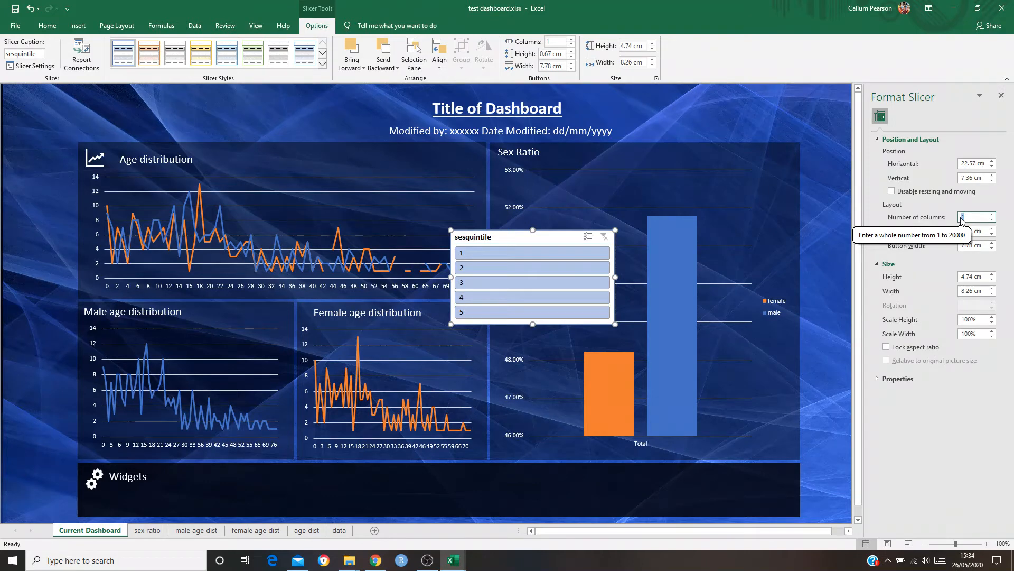
pyautogui.write('5')
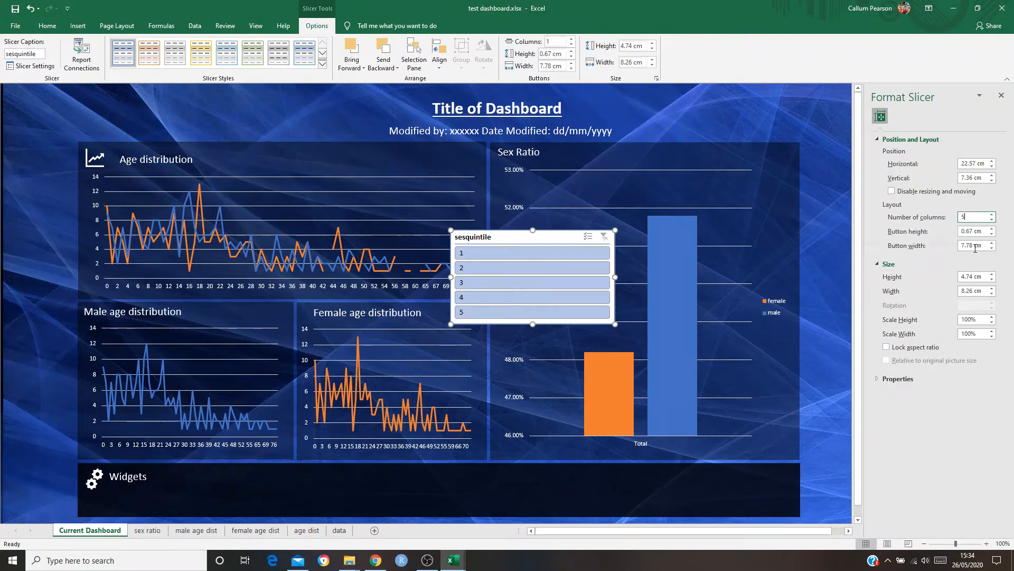
pyautogui.click(824, 458)
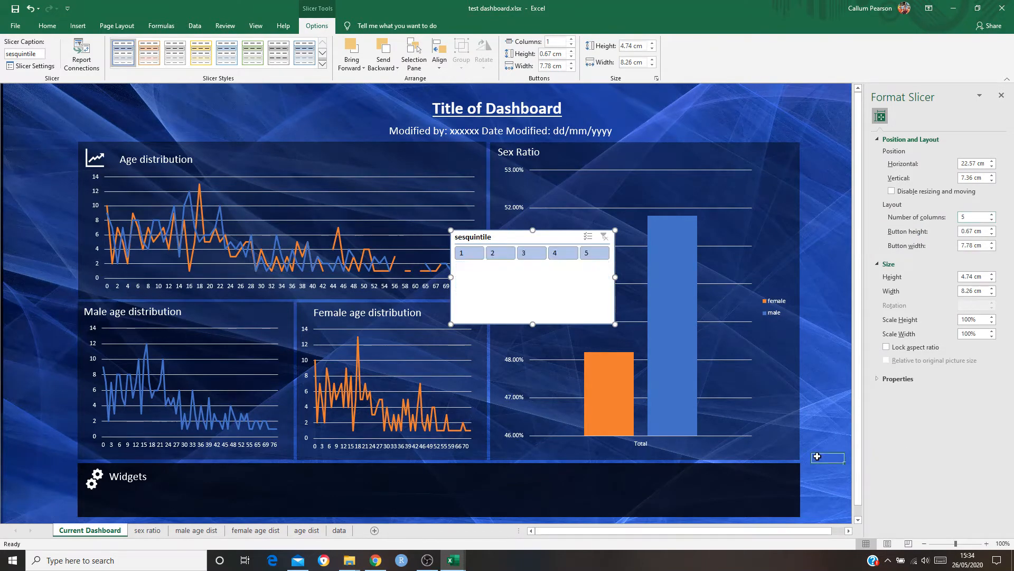
# Shrink the sesquintile slicer to about 1.83 cm high and place it in the Widgets panel beside the heading
pyautogui.click(536, 309)
pyautogui.moveTo(534, 323); pyautogui.dragTo(233, 499)
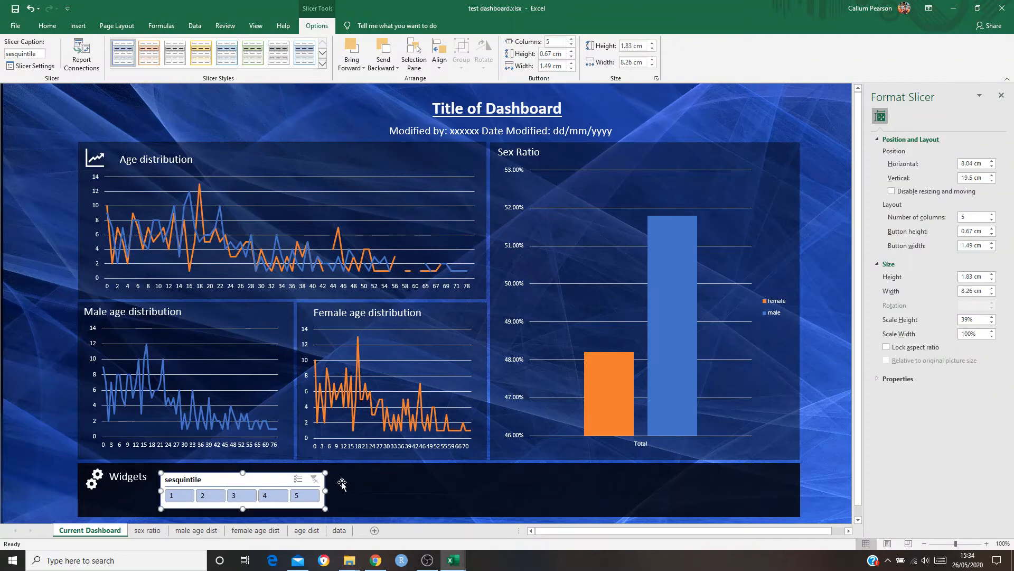
pyautogui.rightClick(210, 479)
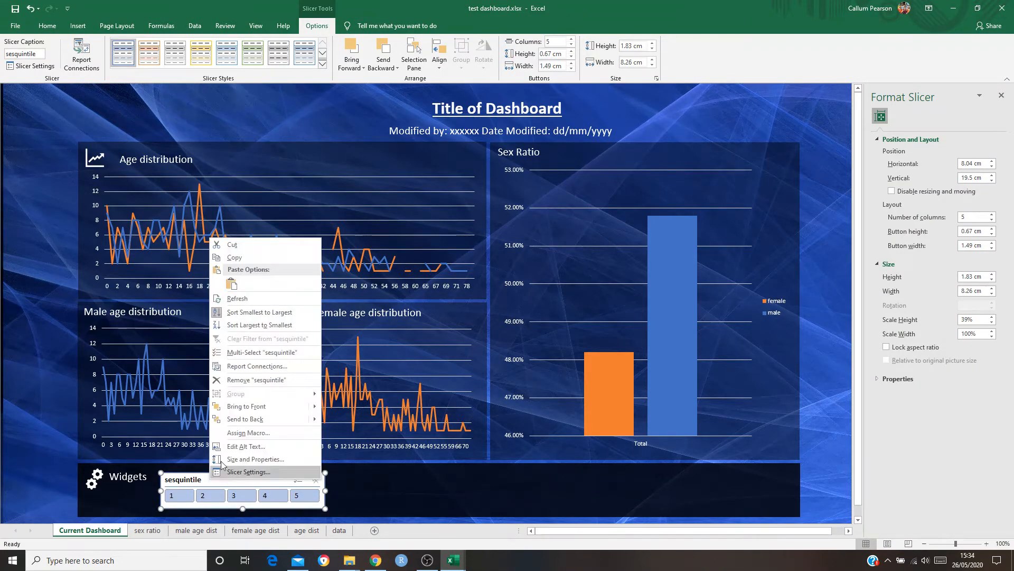
pyautogui.click(24, 424)
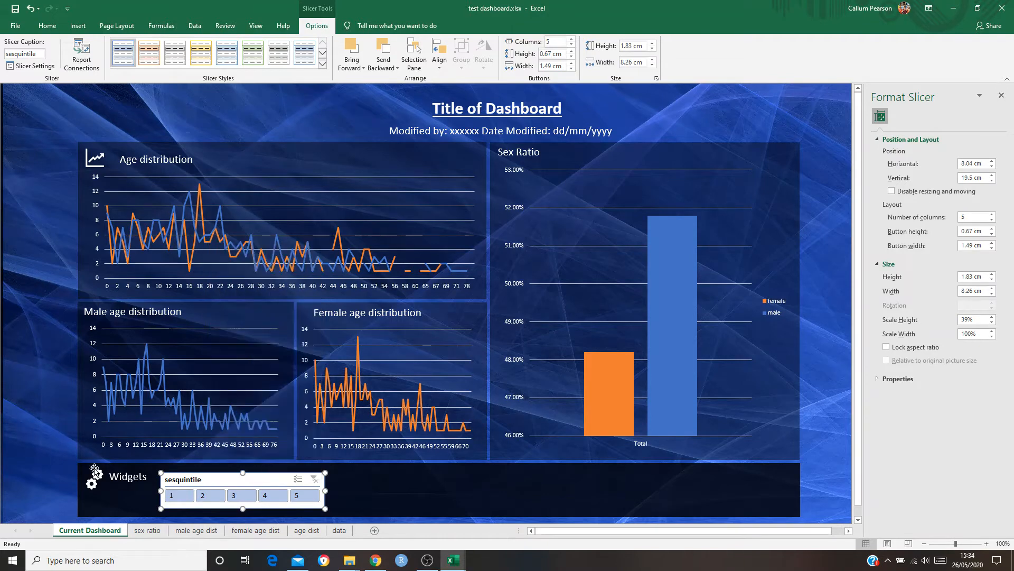
# Test the sesquintile slicer by filtering the Sex Ratio chart to 1, 2 and 3 in turn
pyautogui.click(189, 501)
pyautogui.click(210, 496)
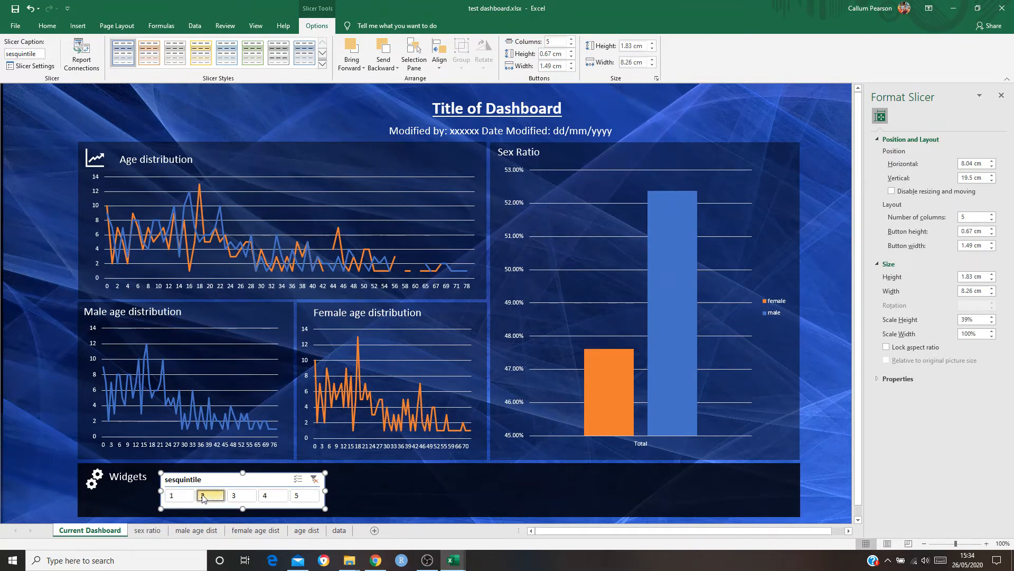
pyautogui.click(258, 499)
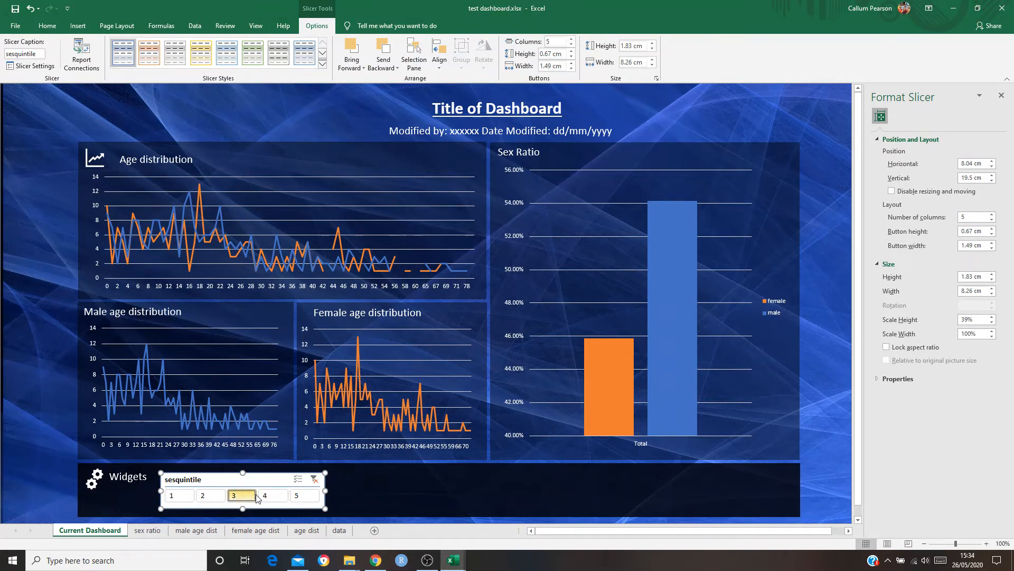
# Test the sesquintile slicer on the Sex Ratio chart by switching between values 4 and 5, finishing with 3, 2 and 1
pyautogui.click(268, 496)
pyautogui.click(302, 497)
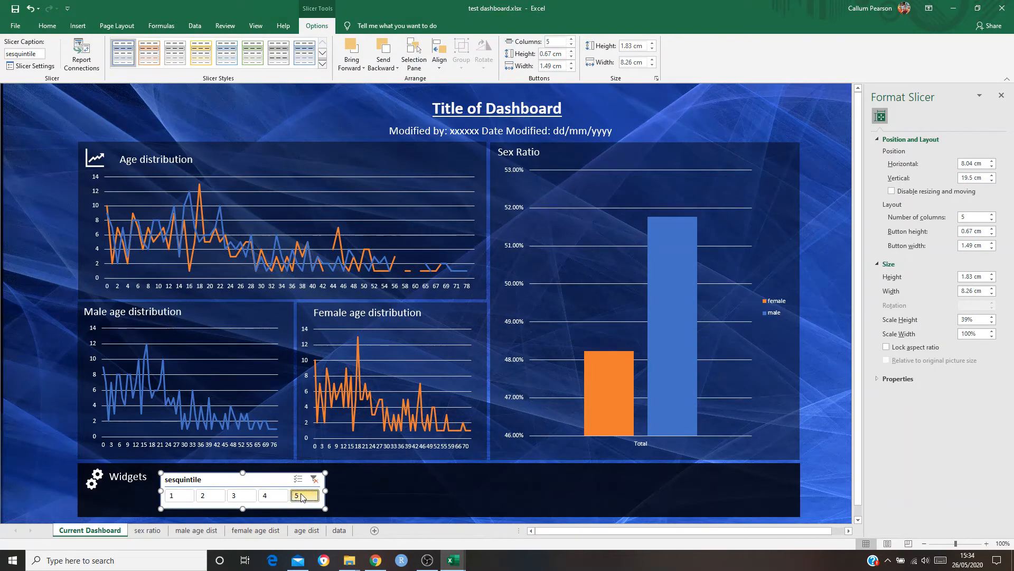
pyautogui.click(272, 496)
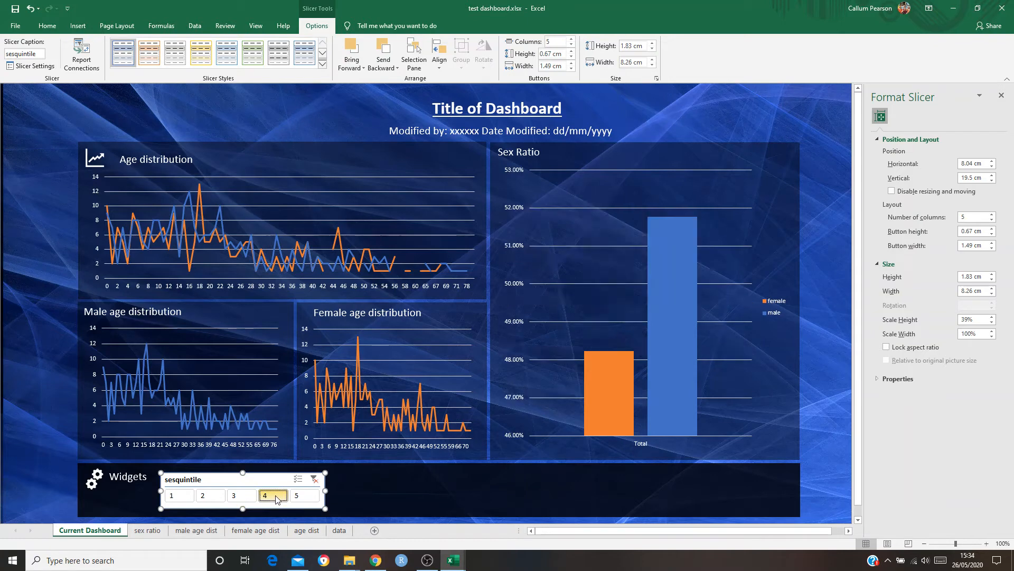
pyautogui.click(302, 497)
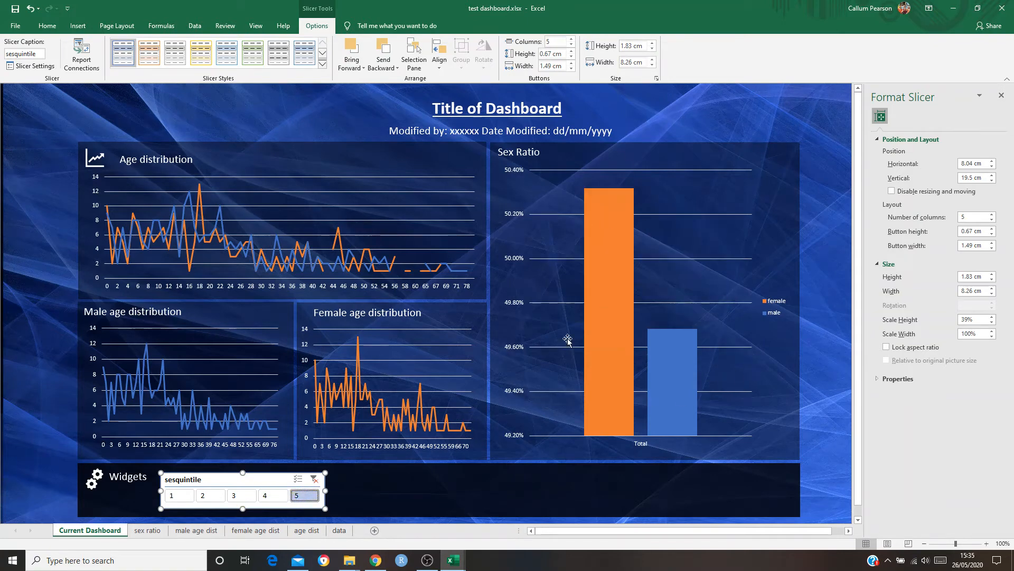
pyautogui.moveTo(628, 264)
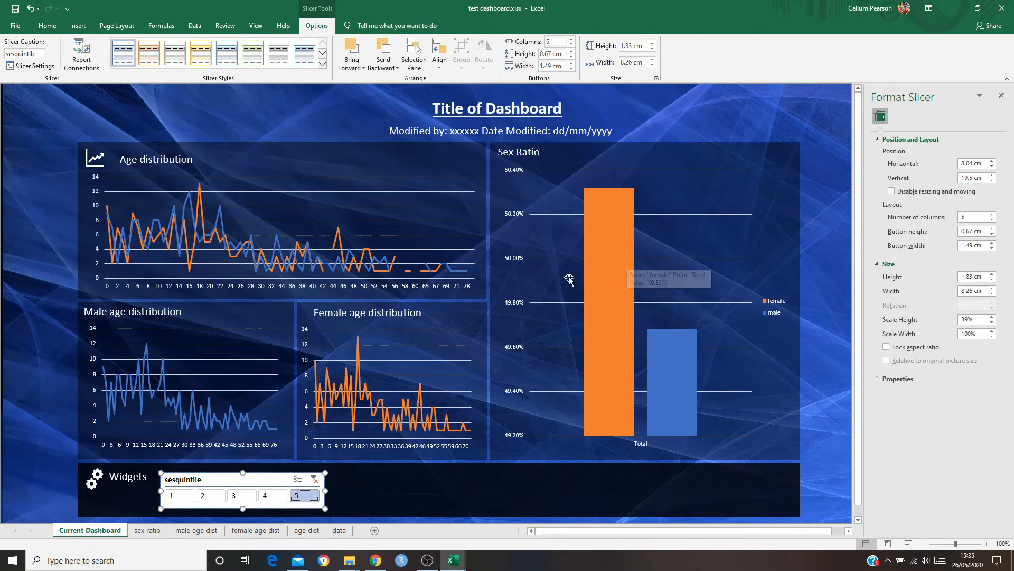
pyautogui.click(276, 496)
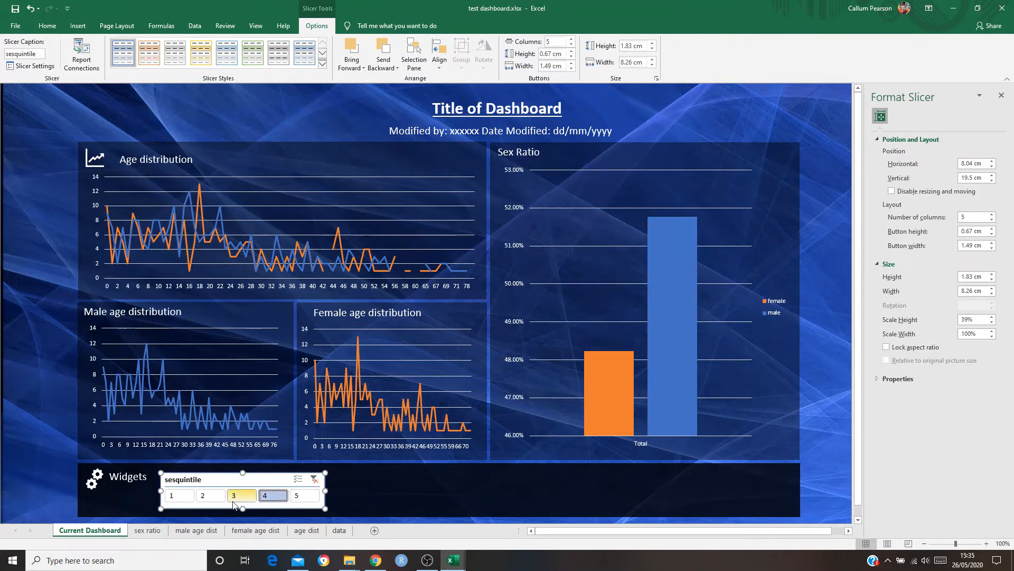
pyautogui.click(237, 495)
pyautogui.click(214, 496)
pyautogui.click(175, 496)
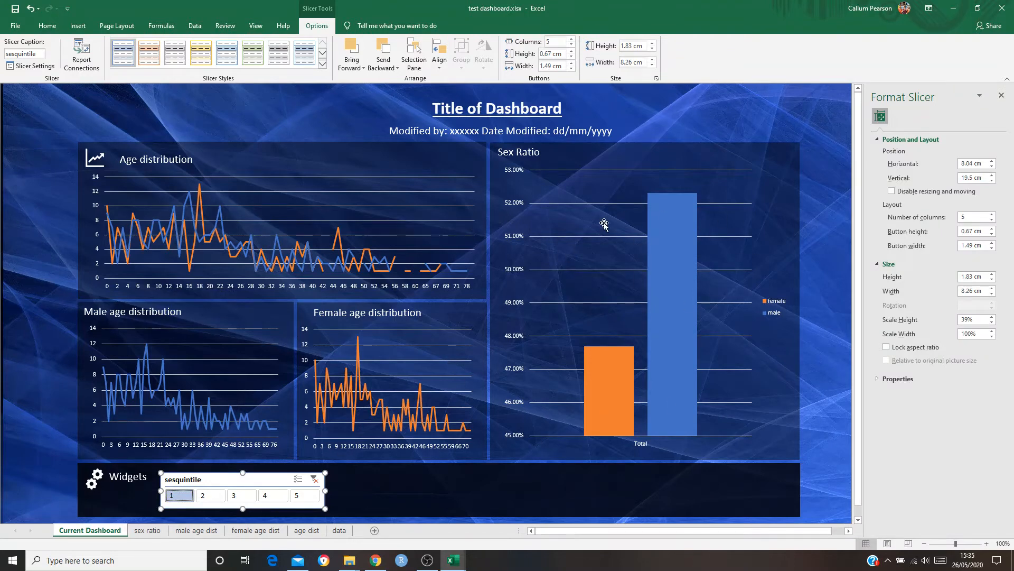
# Connect the sesquintile slicer to the age dist, female age dist and male age dist reports as well
pyautogui.rightClick(272, 480)
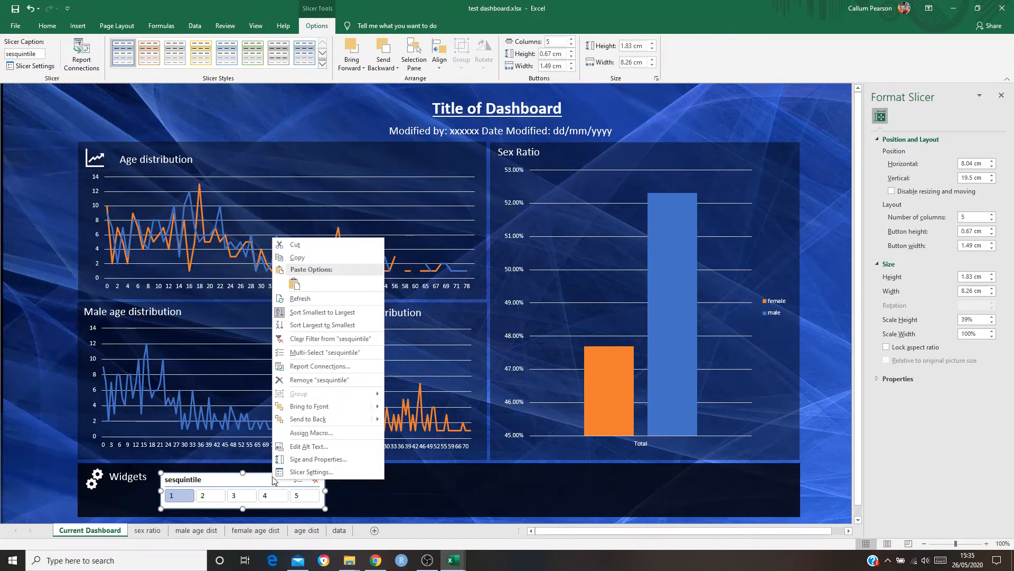
pyautogui.click(320, 366)
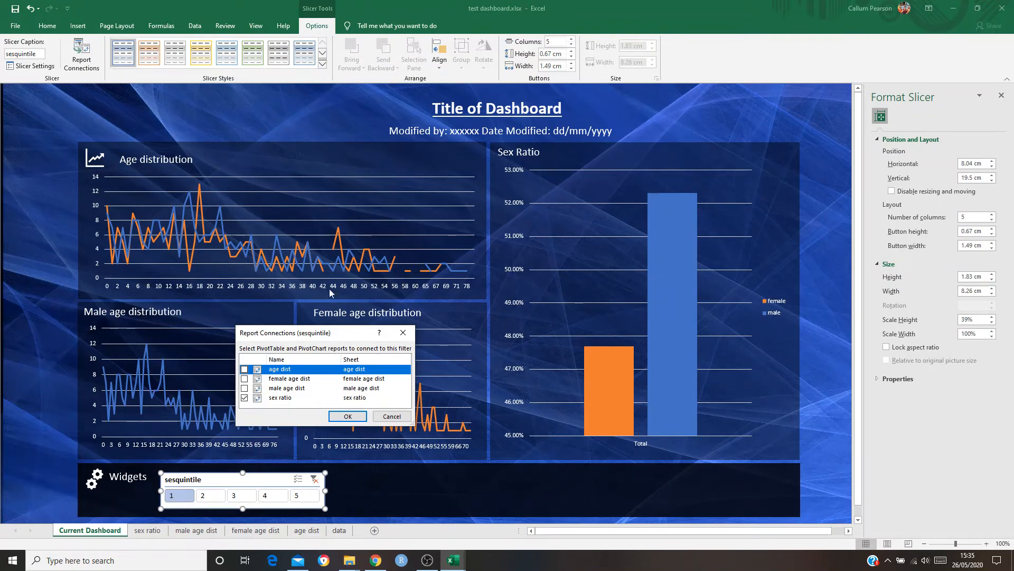
pyautogui.click(244, 388)
pyautogui.click(244, 378)
pyautogui.click(244, 368)
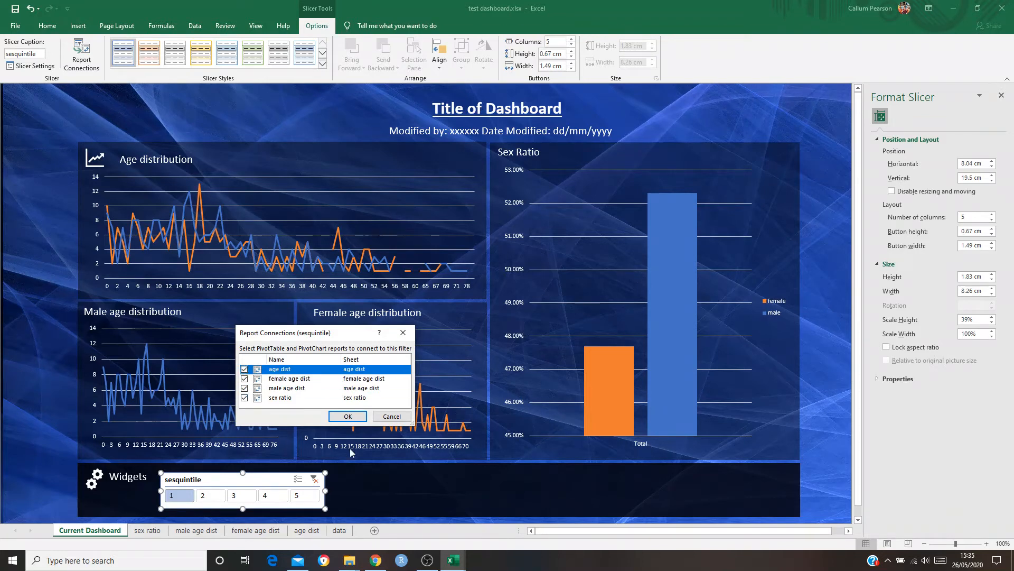
pyautogui.click(349, 417)
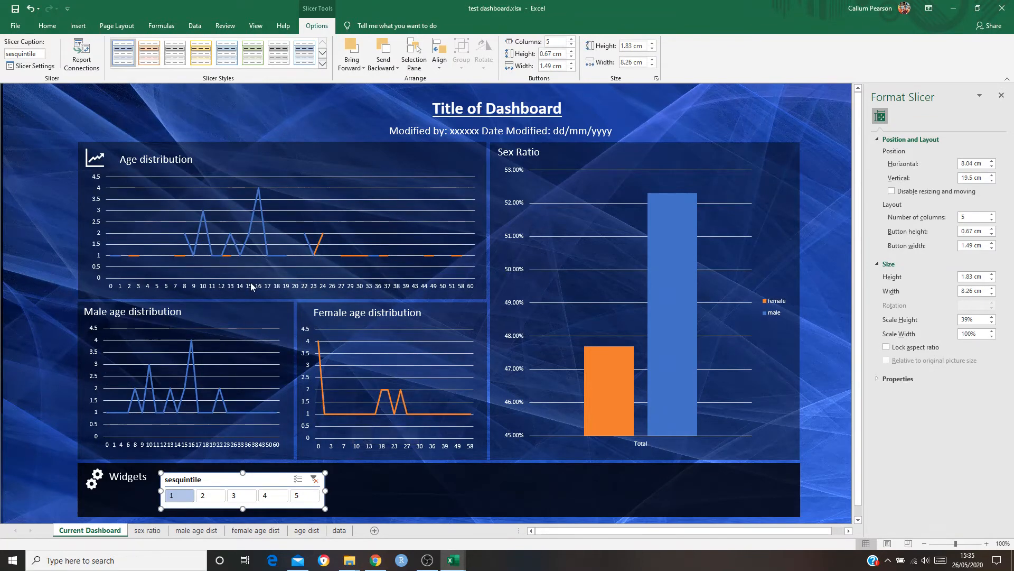
# Test the sesquintile slicer on all charts with values 2, 3, 4 and 5, and clear its filter
pyautogui.click(210, 495)
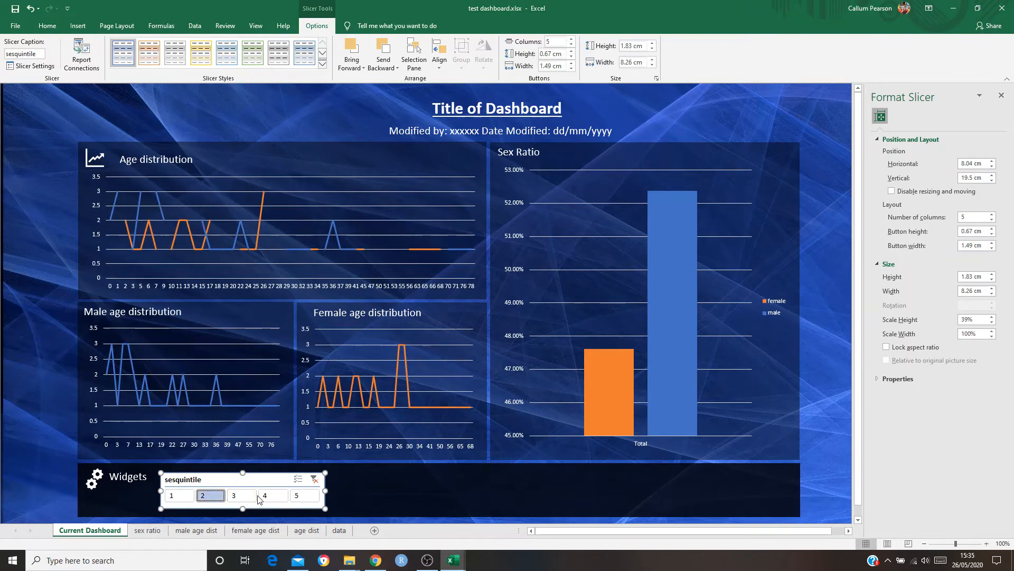
pyautogui.click(242, 496)
pyautogui.click(265, 496)
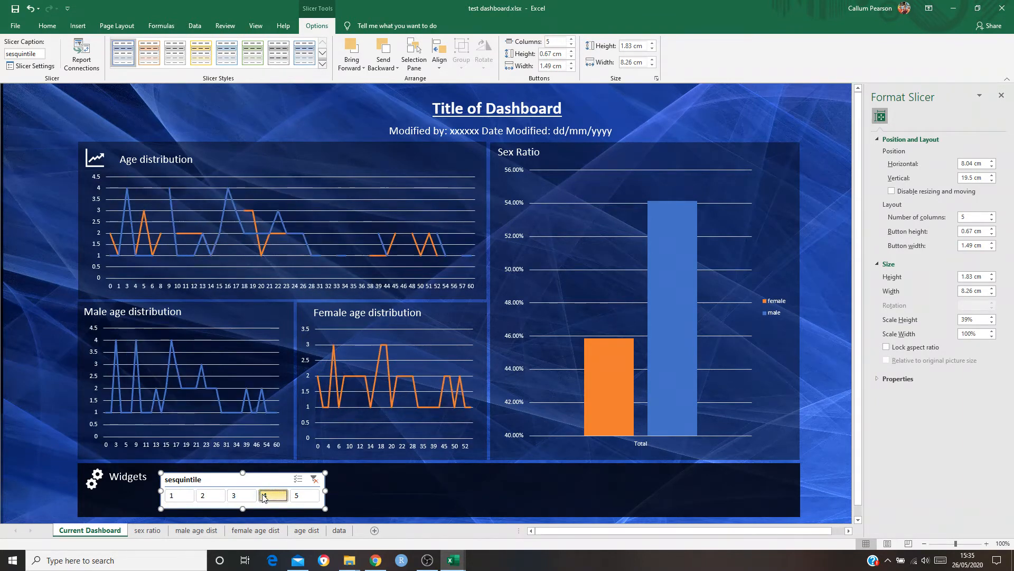
pyautogui.click(309, 498)
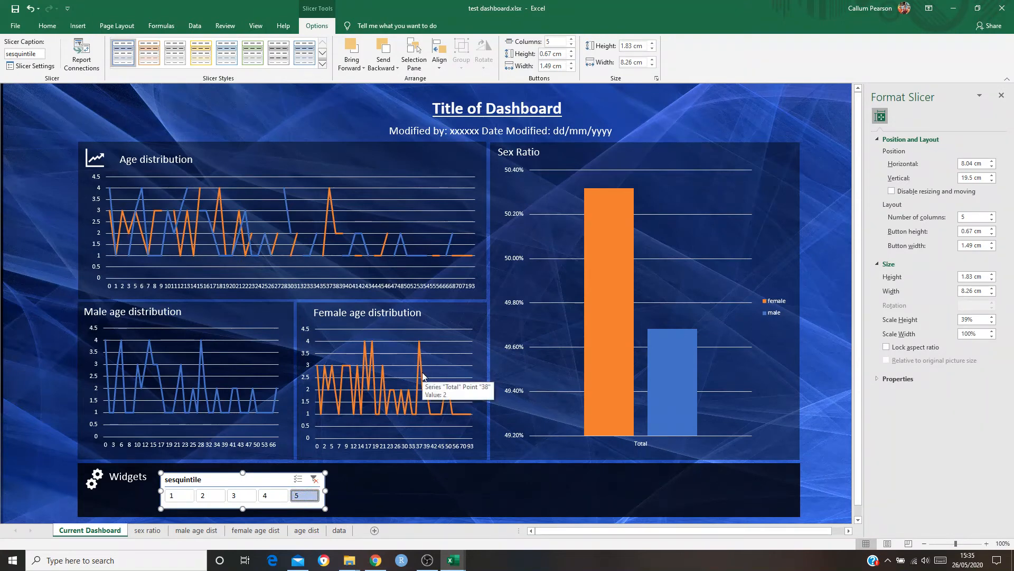
pyautogui.click(314, 479)
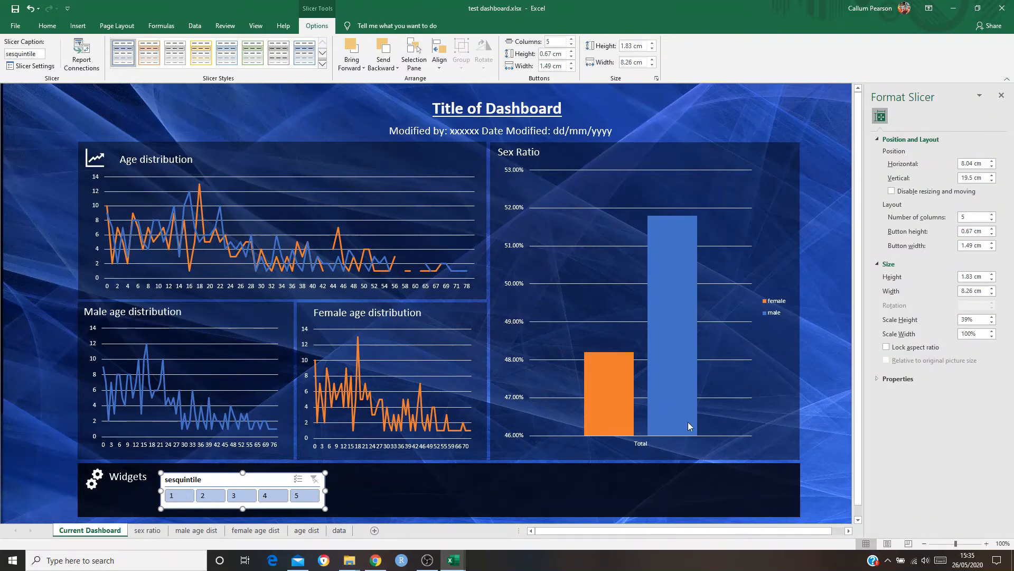
pyautogui.click(515, 498)
pyautogui.click(60, 375)
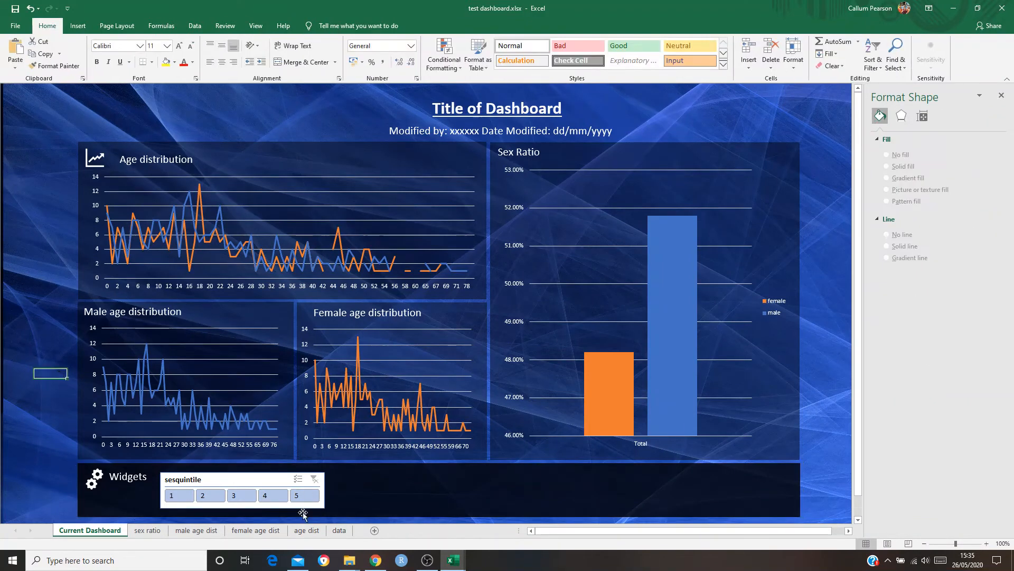
# Insert a slicer for the itn field from the Age distribution chart
pyautogui.click(456, 172)
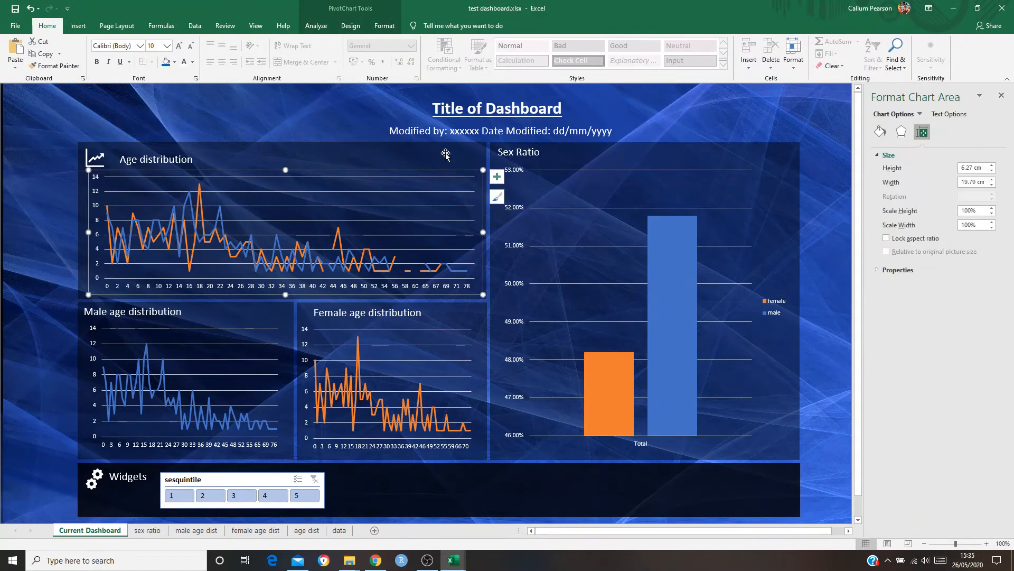
pyautogui.click(308, 26)
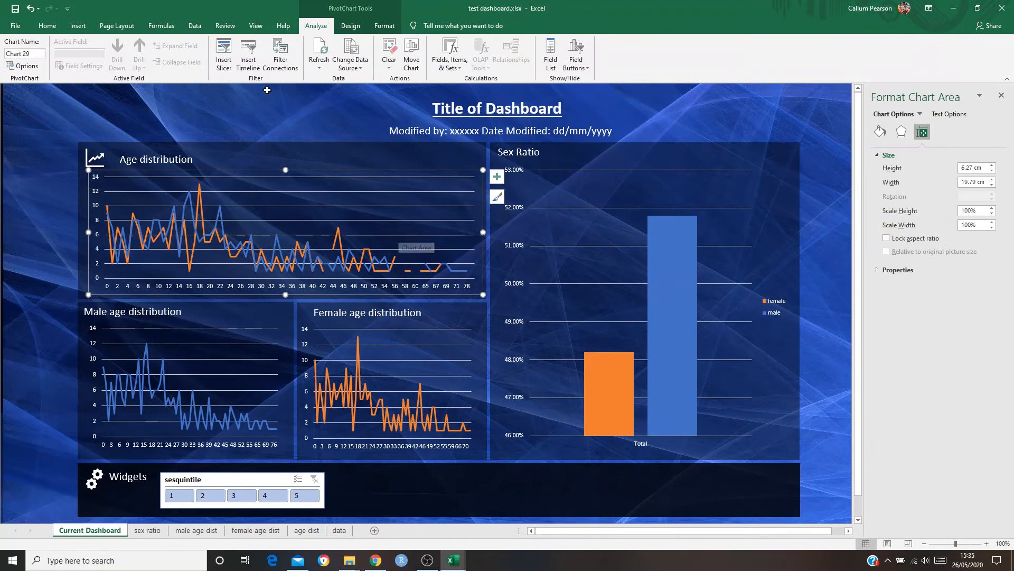
pyautogui.click(224, 59)
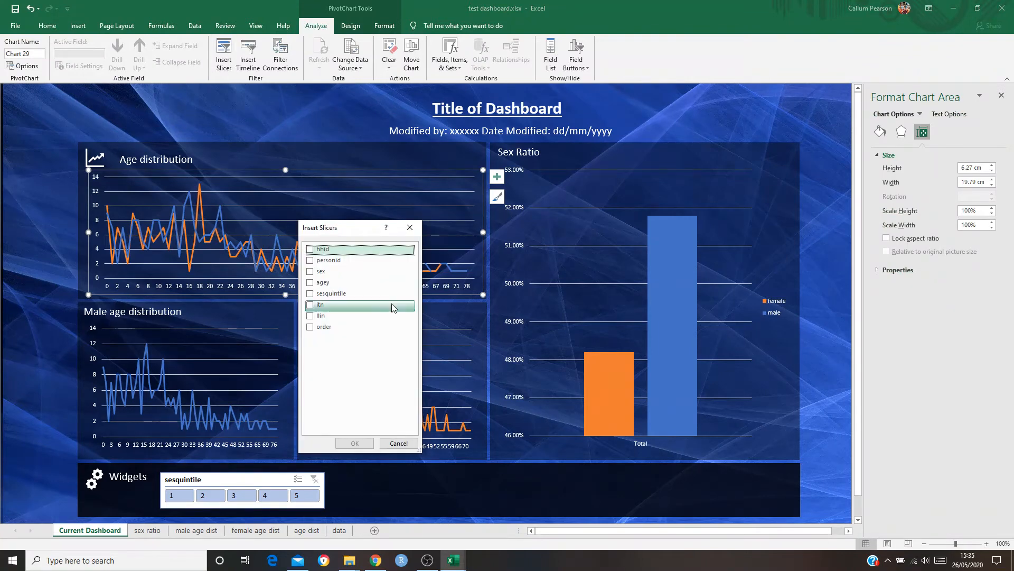
pyautogui.click(318, 306)
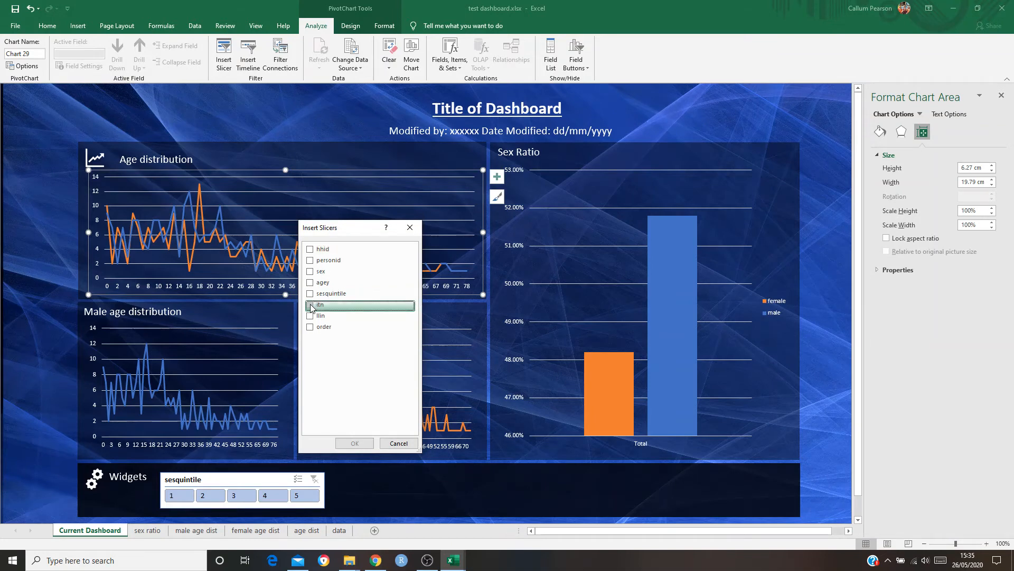
pyautogui.click(310, 304)
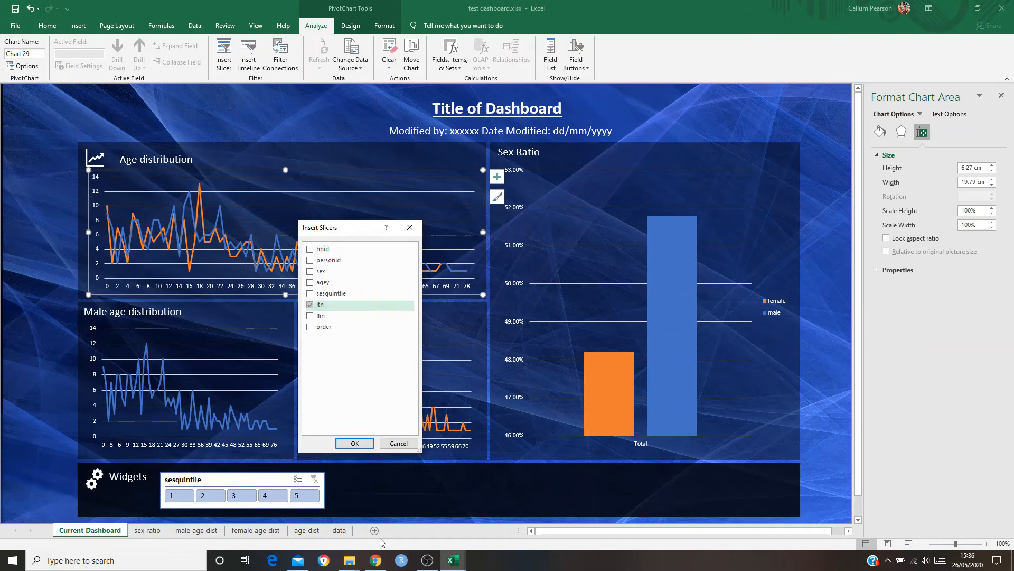
pyautogui.click(354, 443)
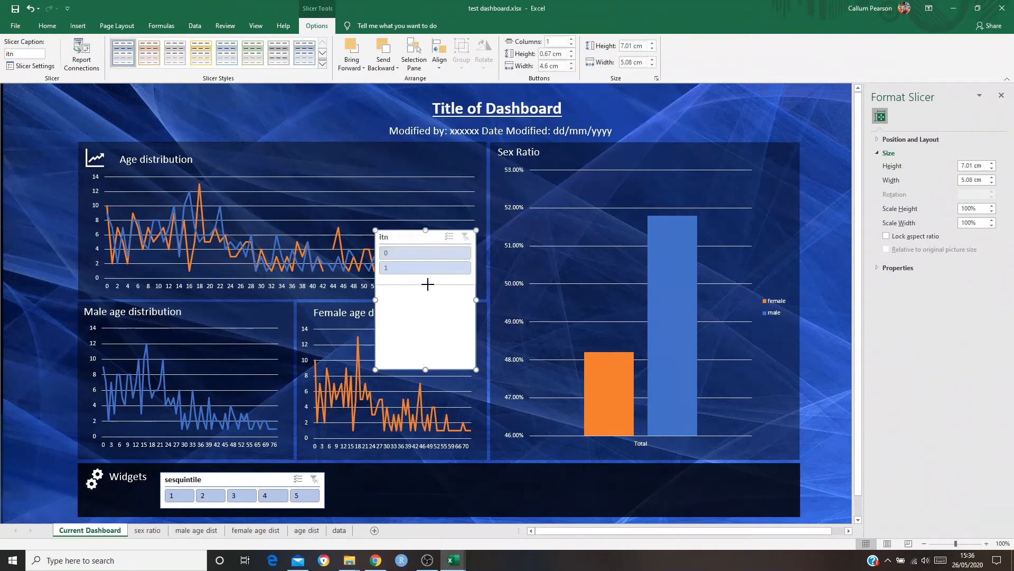
# Shrink the itn slicer to about 2.46 cm high and place it in the Widgets panel beside the sesquintile slicer
pyautogui.moveTo(428, 284); pyautogui.dragTo(428, 283)
pyautogui.moveTo(426, 237); pyautogui.dragTo(401, 473)
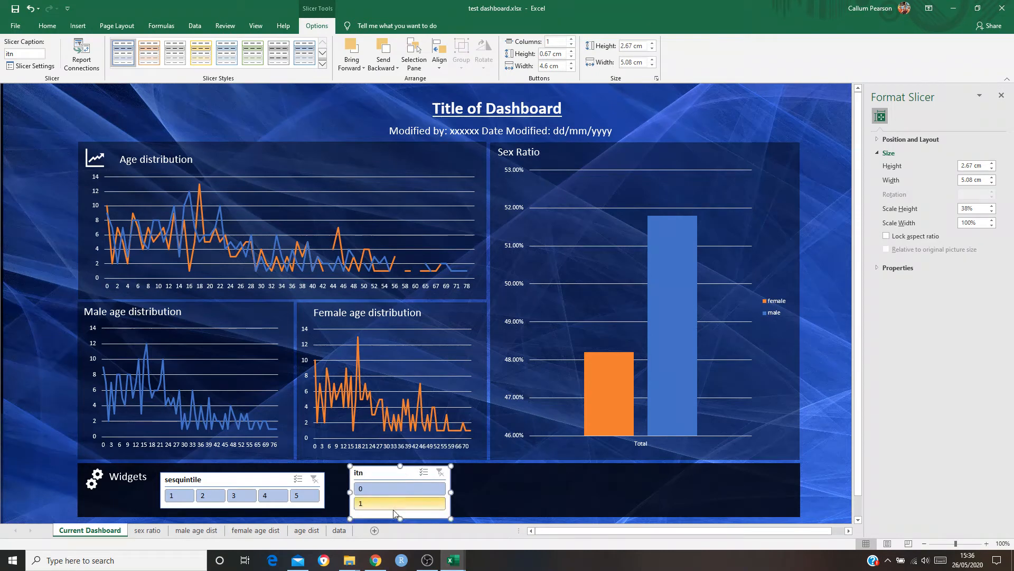
pyautogui.moveTo(400, 515); pyautogui.dragTo(402, 514)
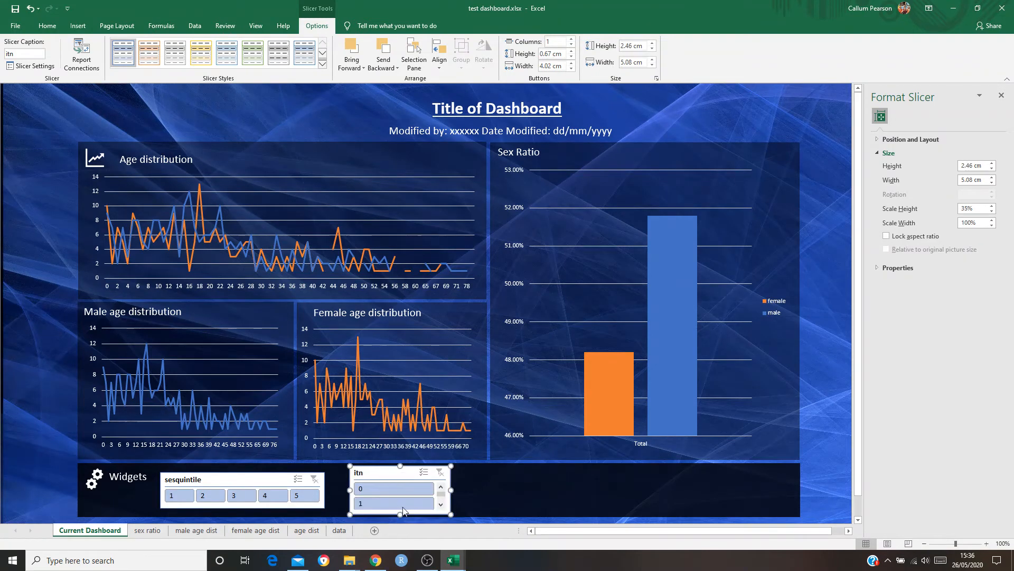
pyautogui.moveTo(386, 473); pyautogui.dragTo(383, 478)
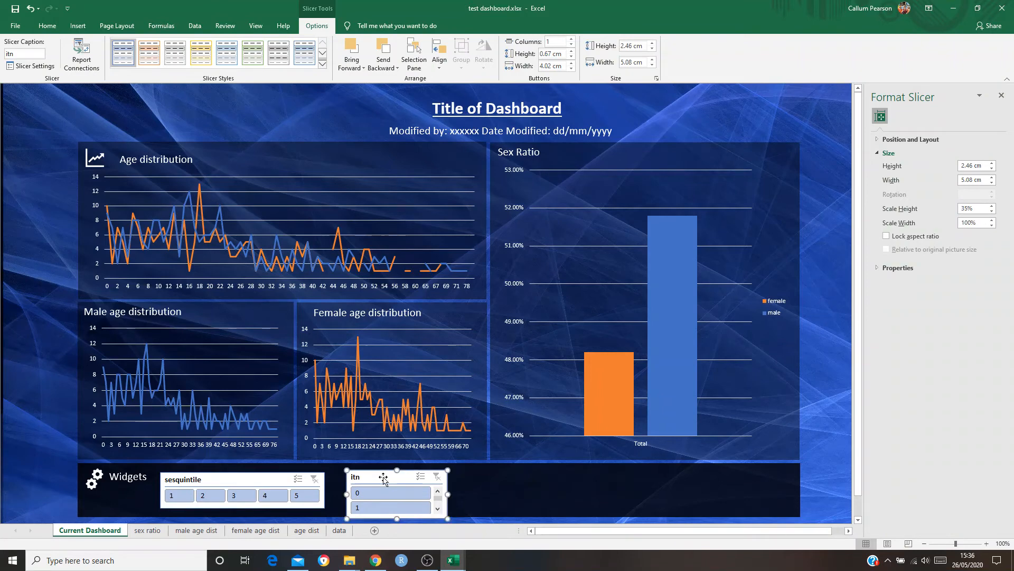
# Set the itn slicer's number of columns to 2 in its position and layout properties
pyautogui.click(889, 141)
pyautogui.click(952, 218)
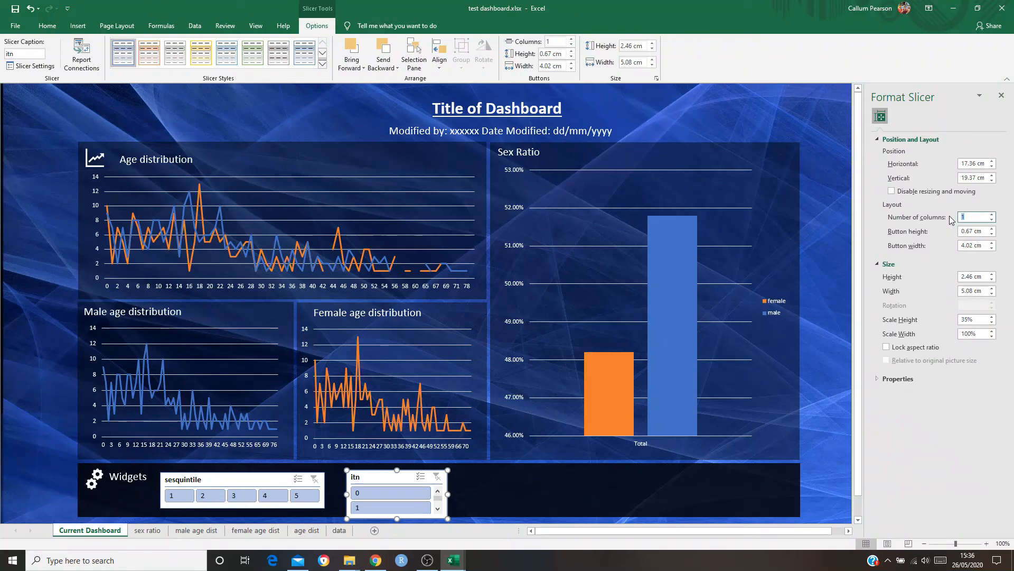
pyautogui.write('2')
pyautogui.click(820, 415)
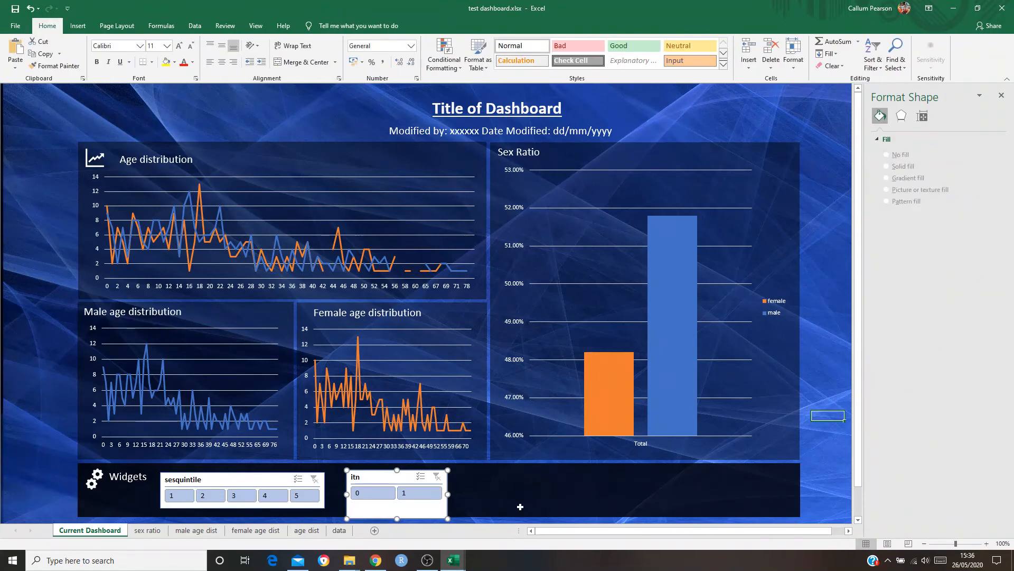
# Shrink the itn slicer to about 1.75 cm high and line it up with the sesquintile slicer
pyautogui.click(399, 520)
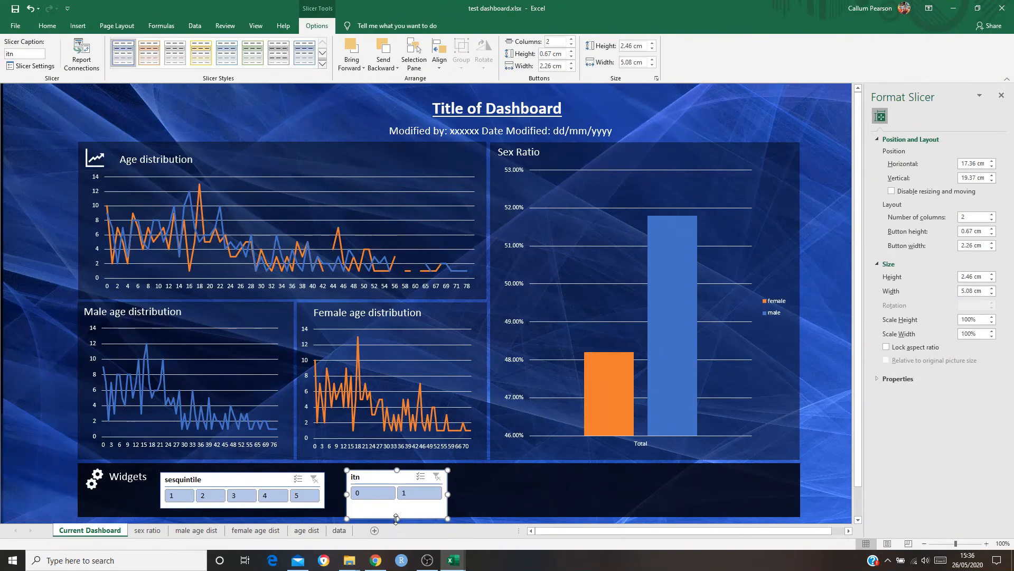
pyautogui.moveTo(397, 508); pyautogui.dragTo(392, 482)
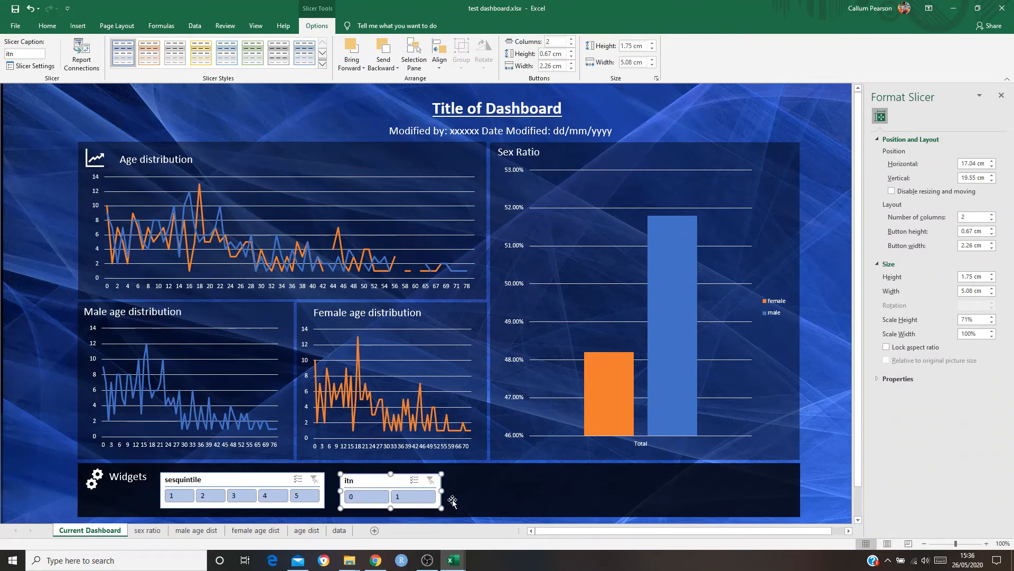
pyautogui.click(470, 494)
# Test the itn slicer by switching the Age distribution chart's filter between 0 and 1
pyautogui.click(403, 496)
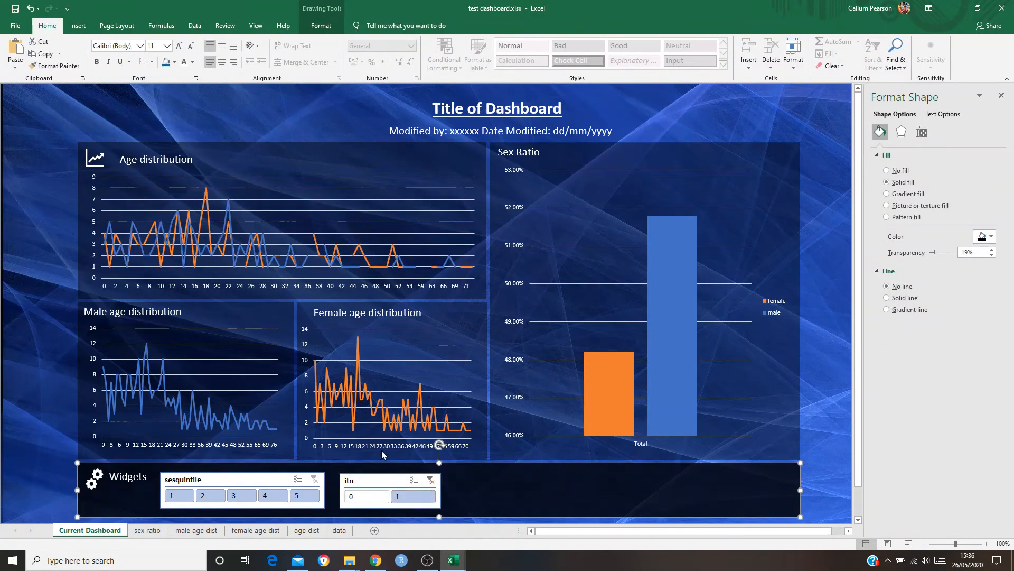
pyautogui.click(370, 497)
pyautogui.click(425, 497)
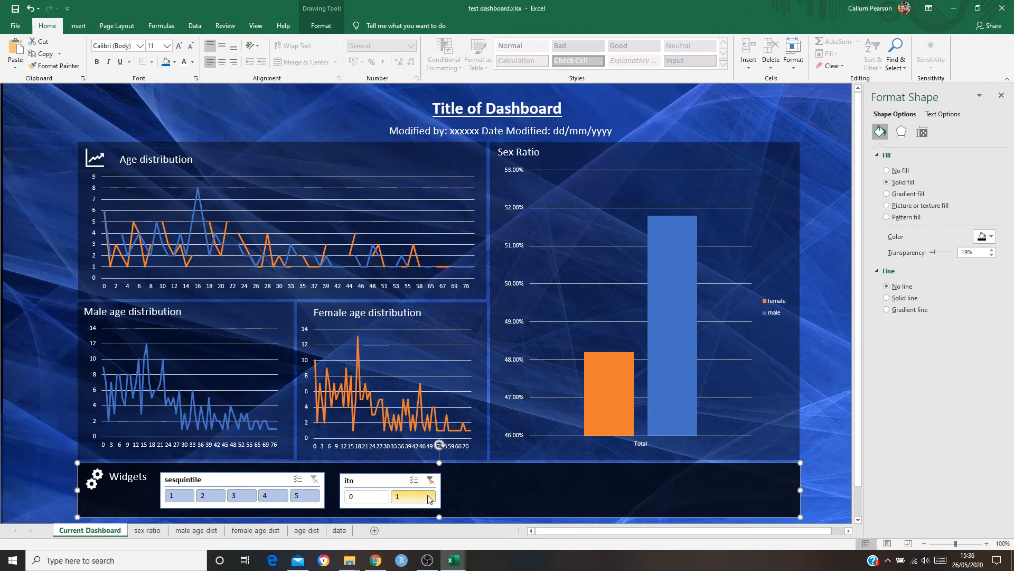
pyautogui.click(387, 497)
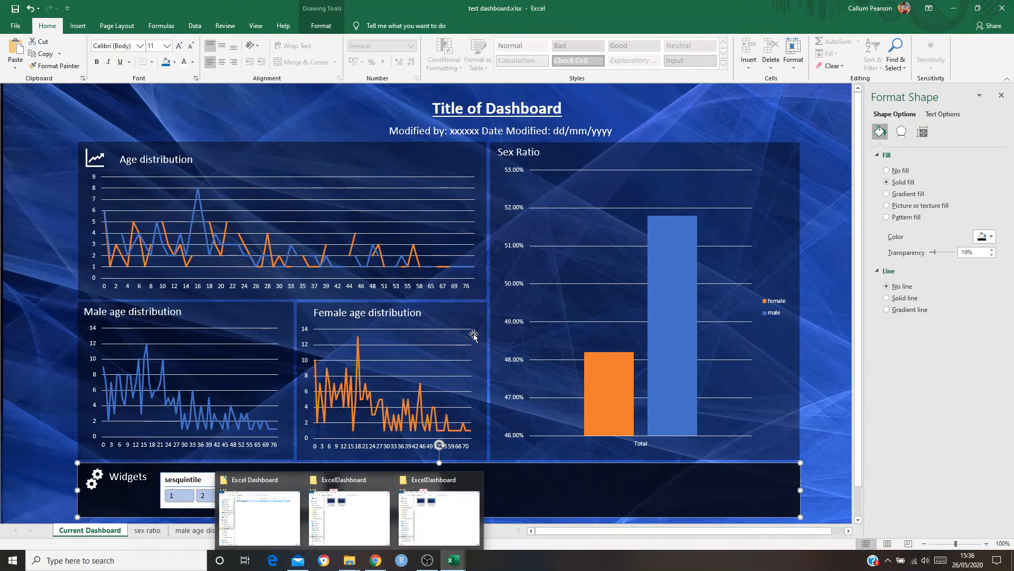
pyautogui.click(415, 496)
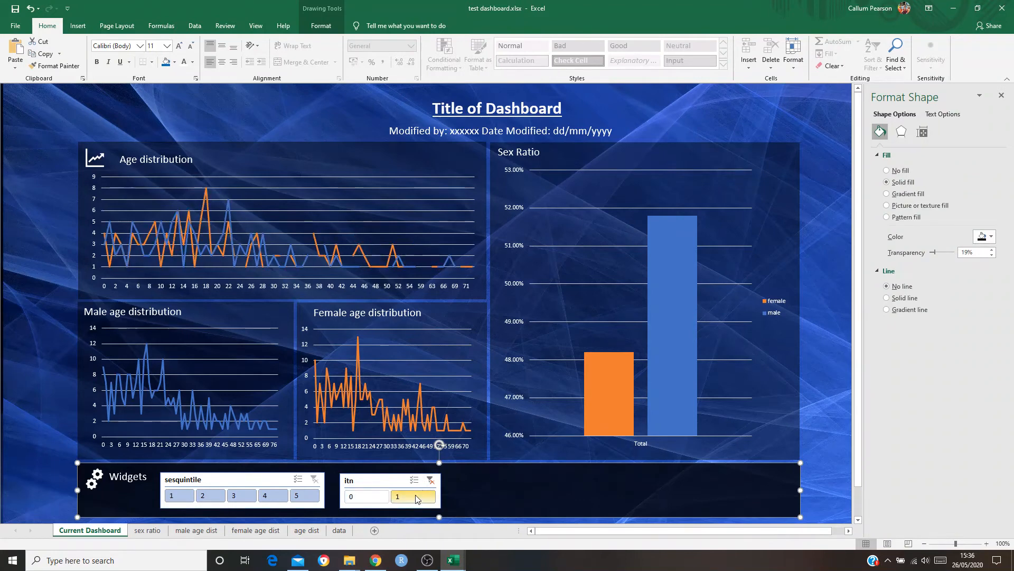
# Connect the itn slicer to the female age dist, male age dist and sex ratio reports as well as age dist
pyautogui.rightClick(389, 482)
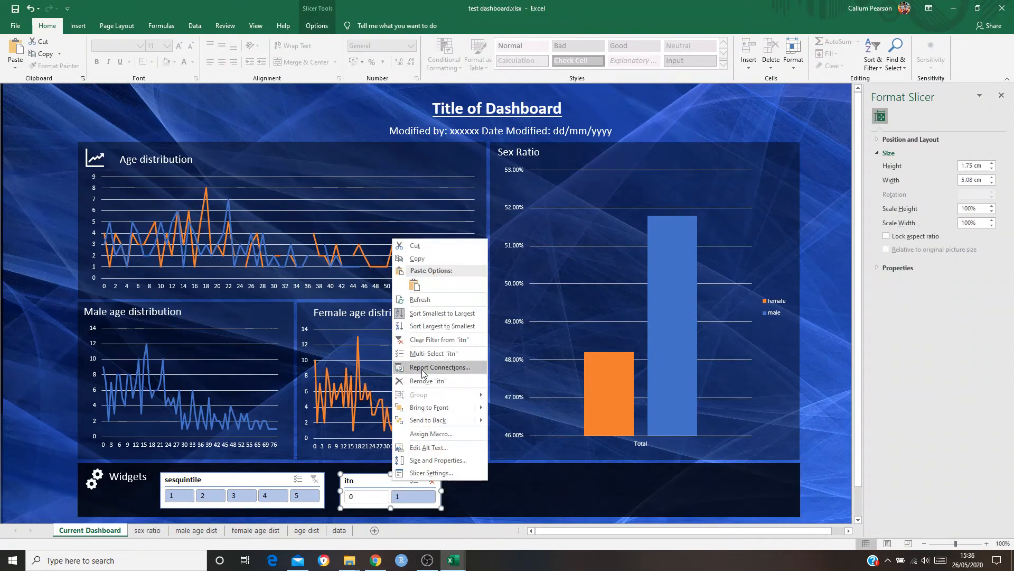
pyautogui.click(444, 368)
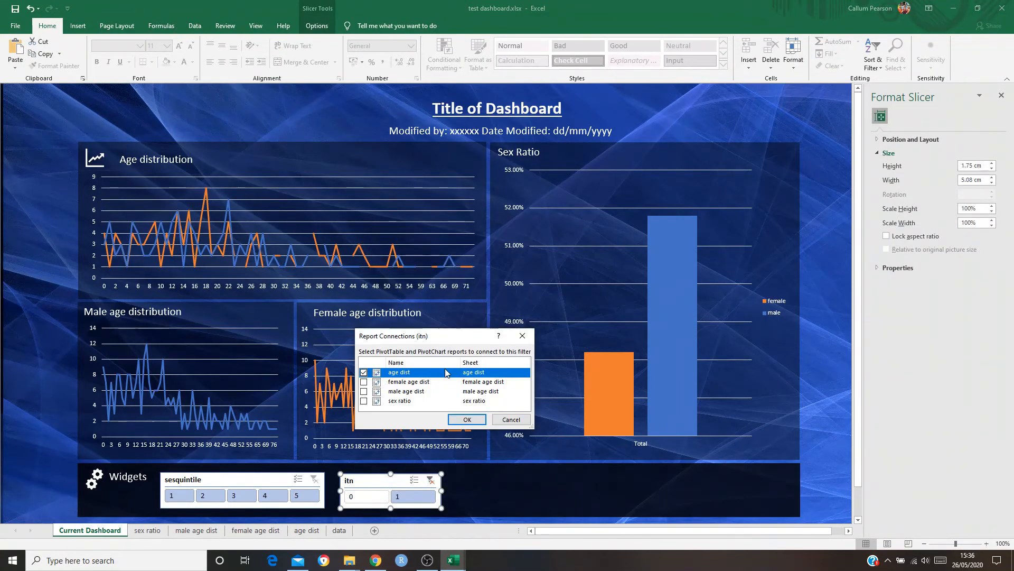
pyautogui.click(363, 381)
pyautogui.click(363, 391)
pyautogui.click(363, 400)
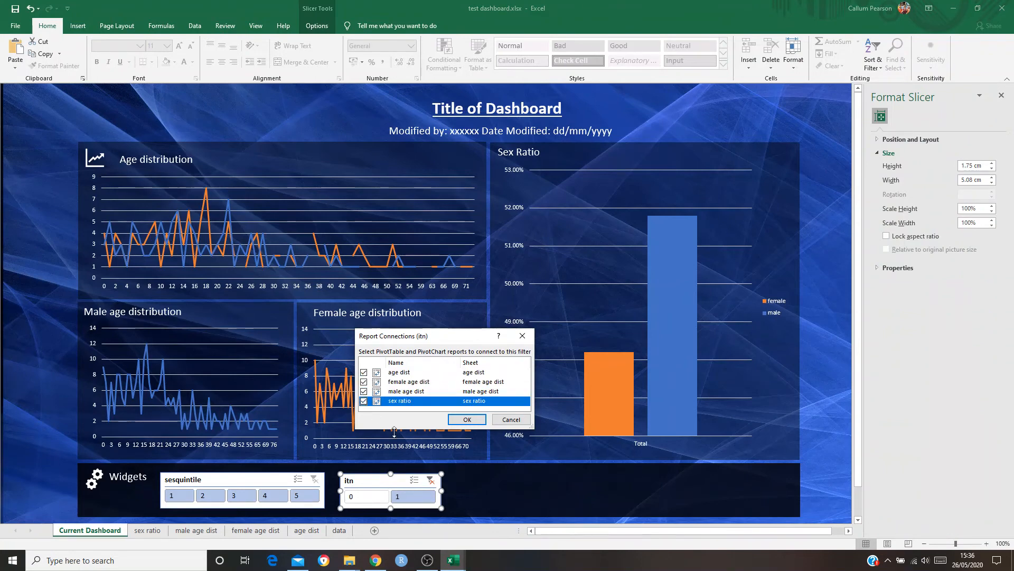
pyautogui.click(467, 420)
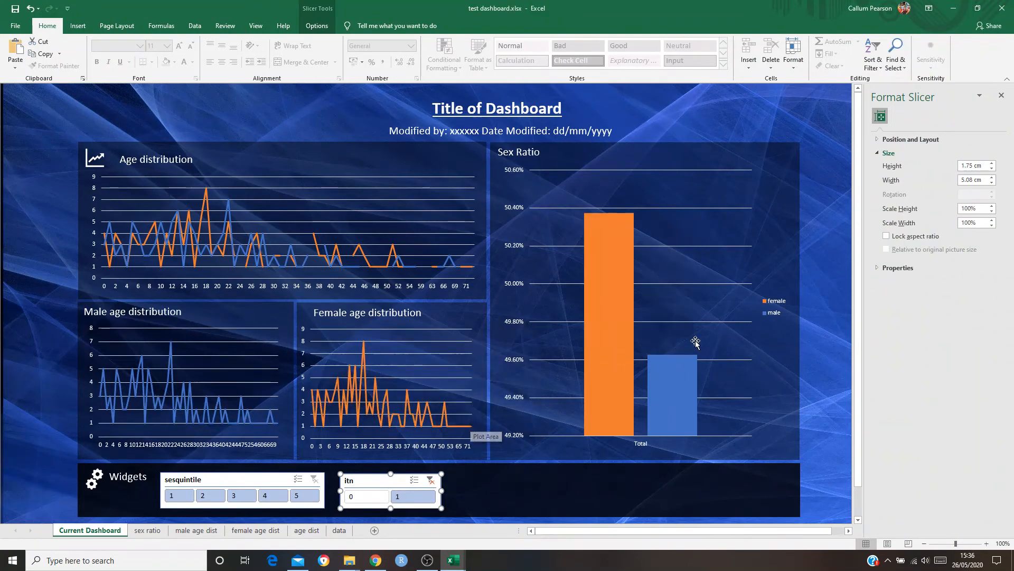
# Test the itn slicer on all four charts by switching between 0 and 1, and clear its filter
pyautogui.click(367, 496)
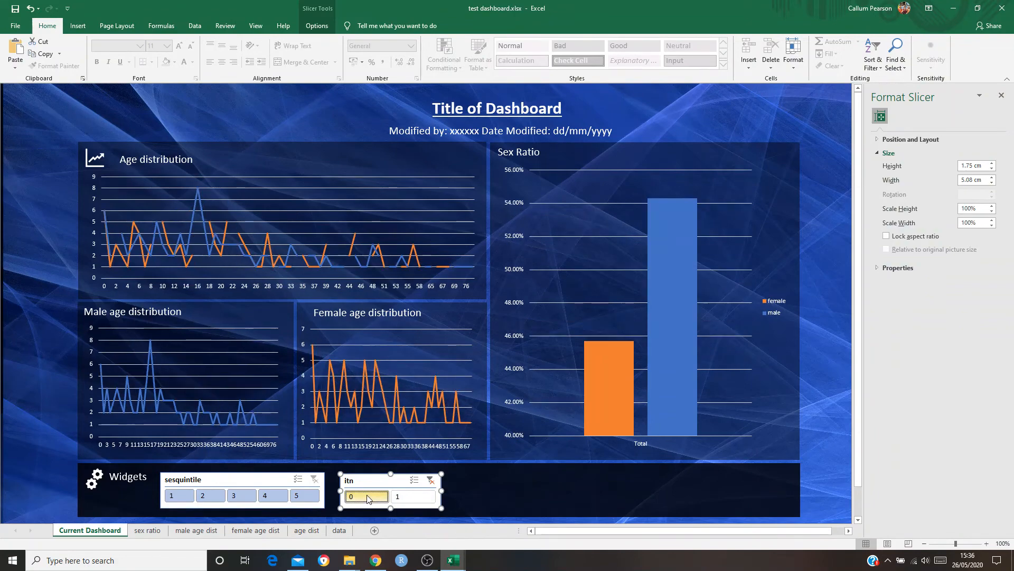
pyautogui.click(409, 499)
pyautogui.click(384, 496)
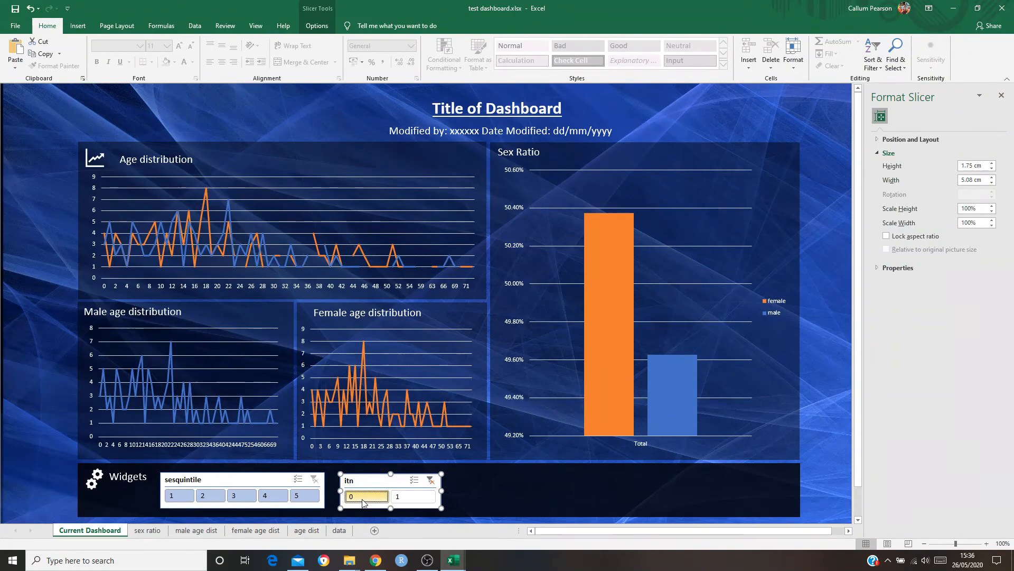
pyautogui.click(431, 481)
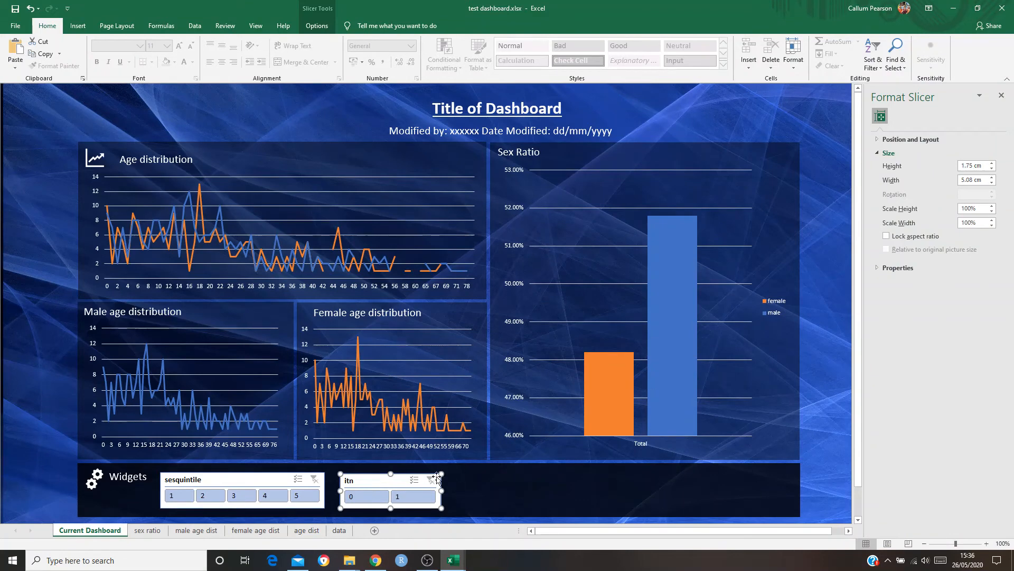
# Close the formatting pane and move the itn slicer to the far end of the Widgets panel, beneath the Sex Ratio chart
pyautogui.click(482, 482)
pyautogui.click(842, 418)
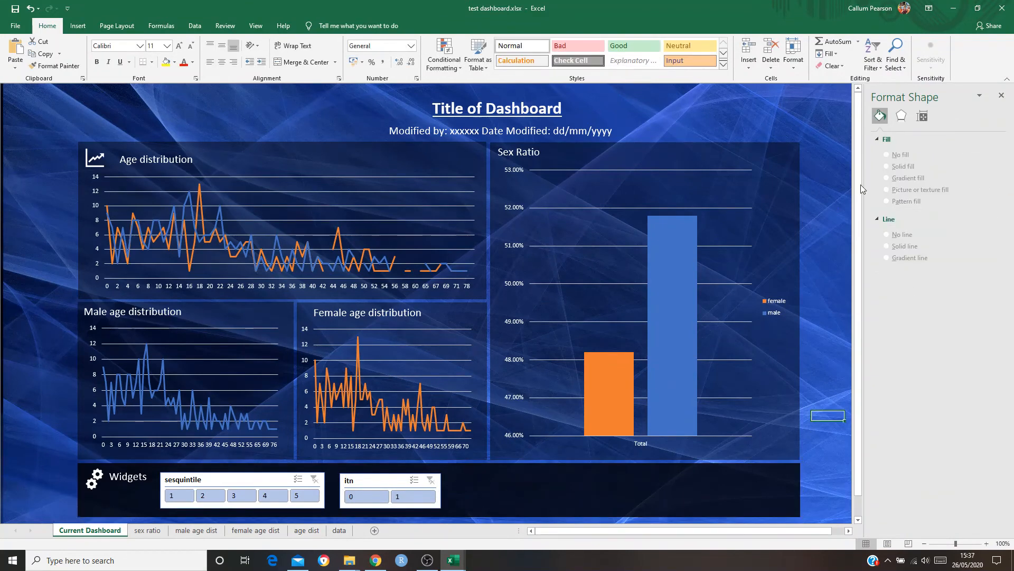
pyautogui.click(1001, 95)
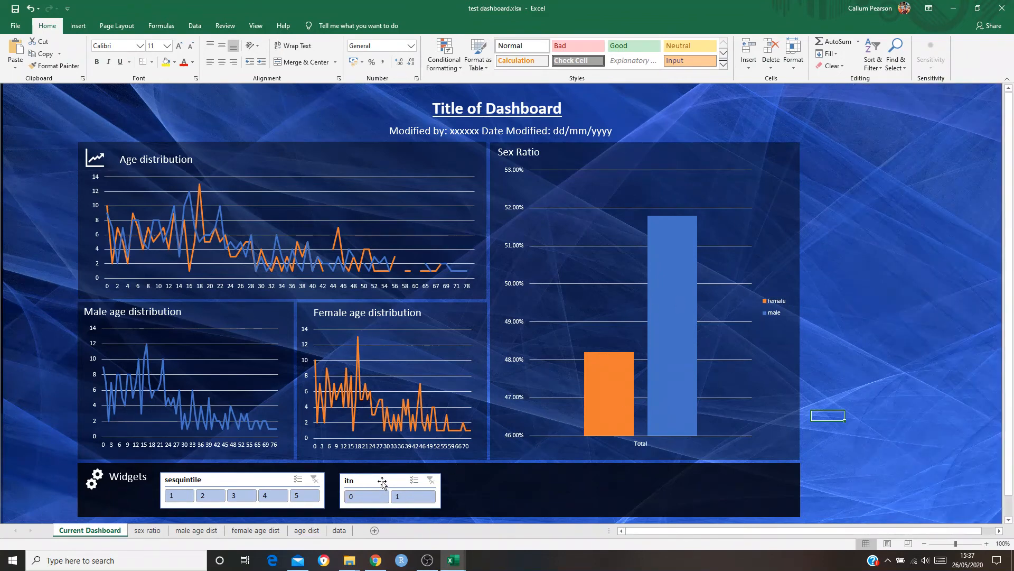
pyautogui.moveTo(382, 482); pyautogui.dragTo(730, 481)
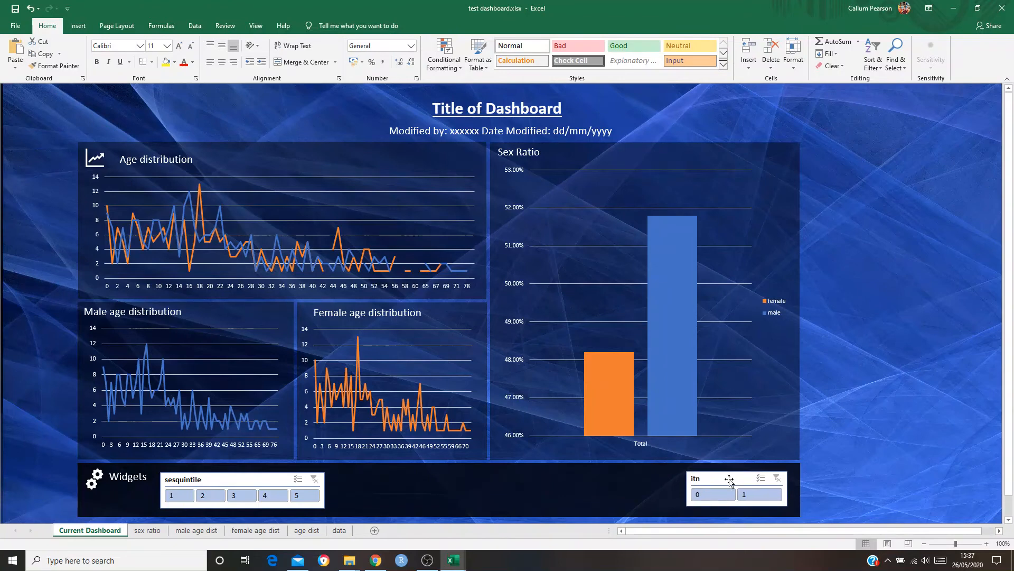
# Disconnect the itn slicer from the age dist report, keeping female age dist, male age dist and sex ratio connected
pyautogui.rightClick(732, 481)
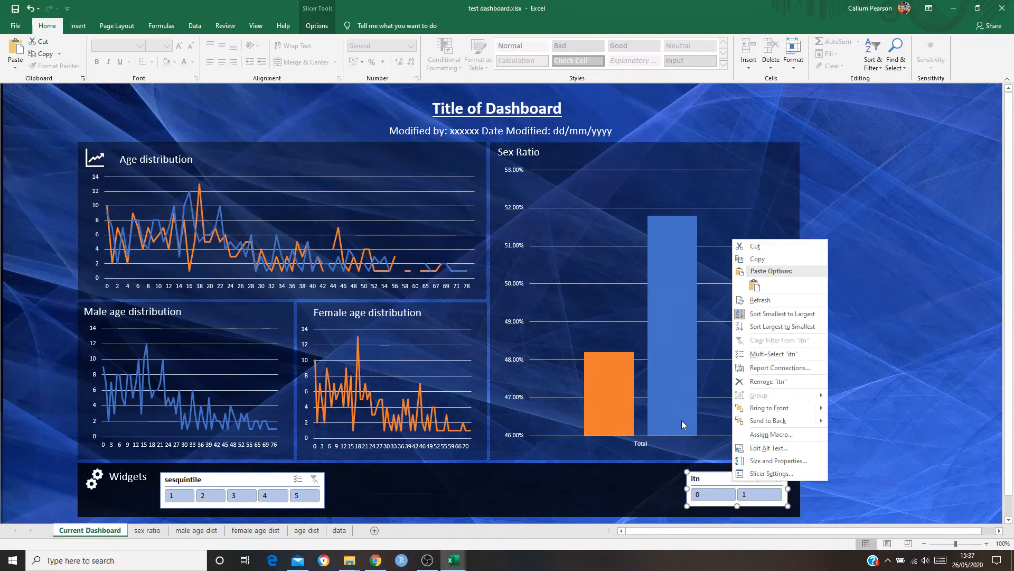
pyautogui.click(753, 368)
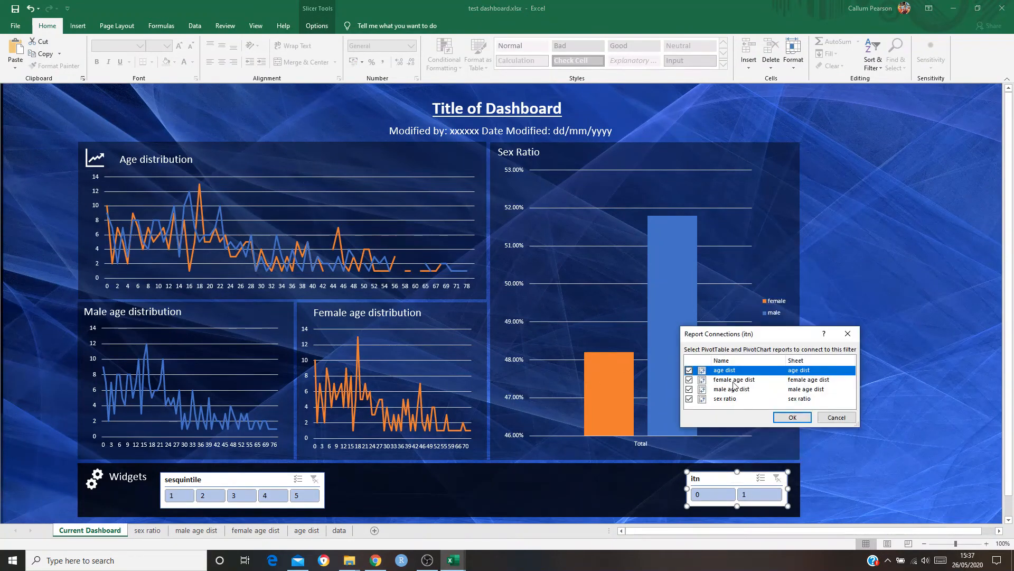
pyautogui.click(690, 390)
pyautogui.click(690, 379)
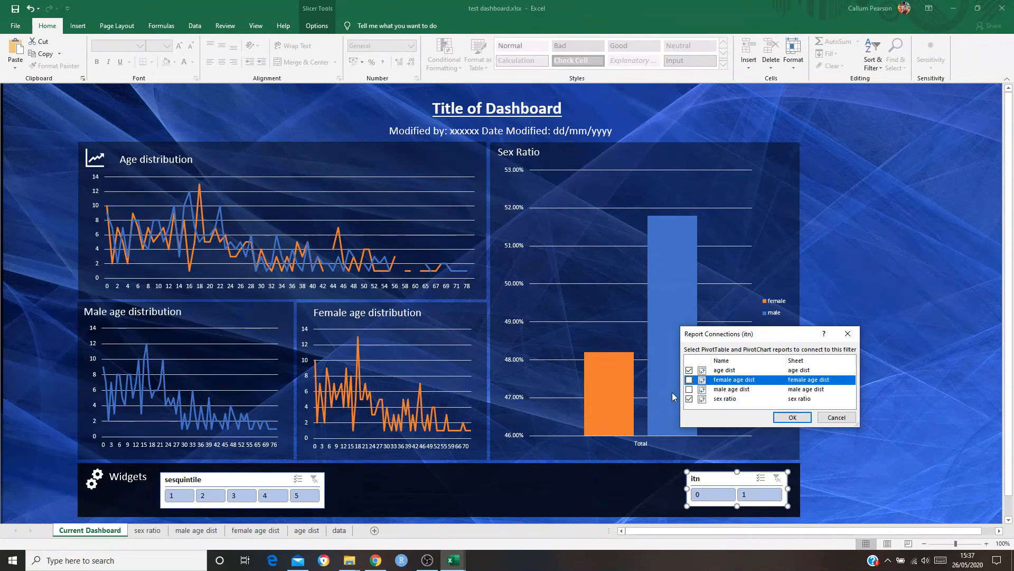
pyautogui.click(690, 390)
pyautogui.click(690, 379)
pyautogui.click(689, 370)
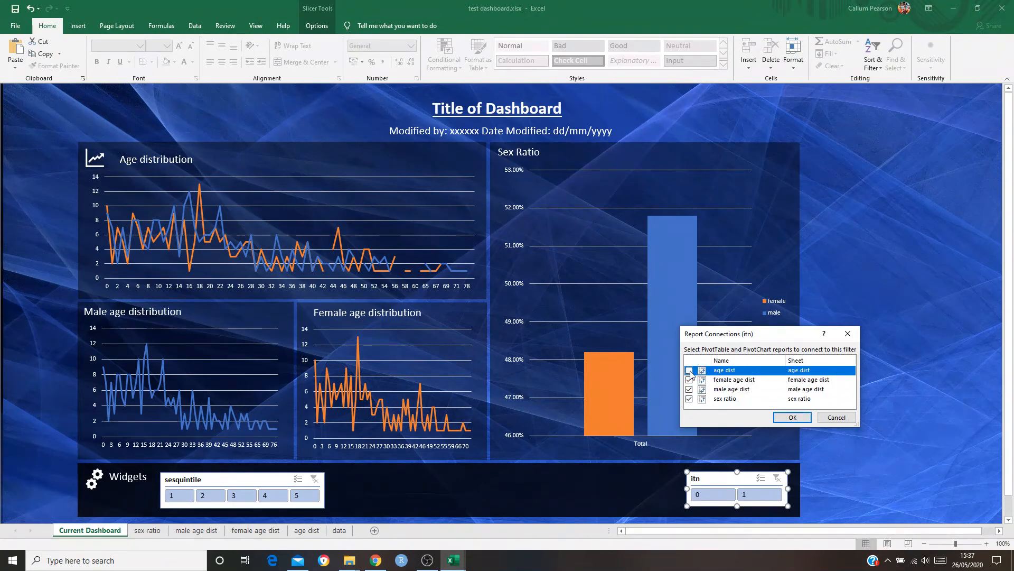
pyautogui.click(792, 417)
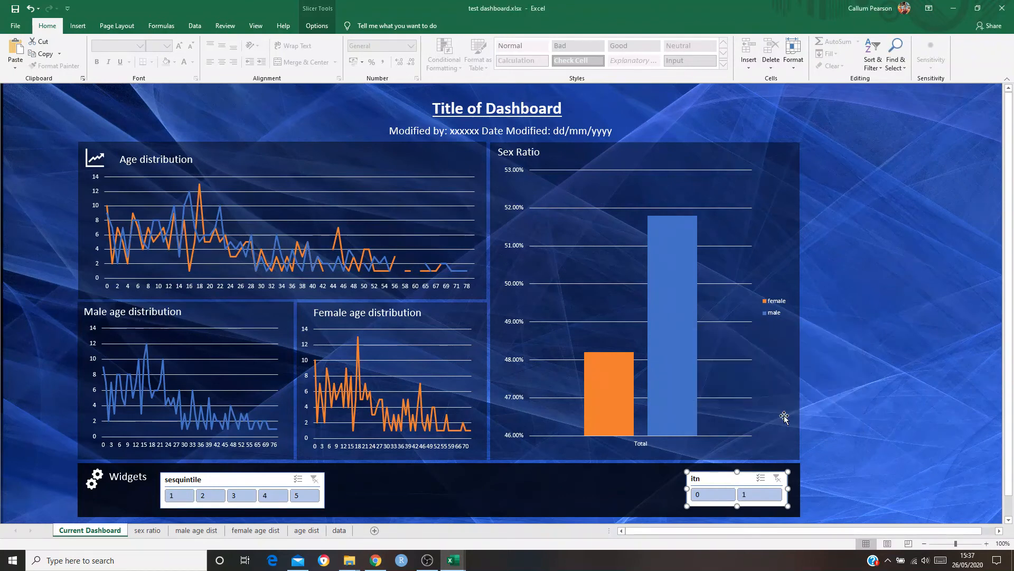
# Switch the itn slicer repeatedly between 0 and 1 to check which charts respond, and deselect it on 0
pyautogui.click(723, 501)
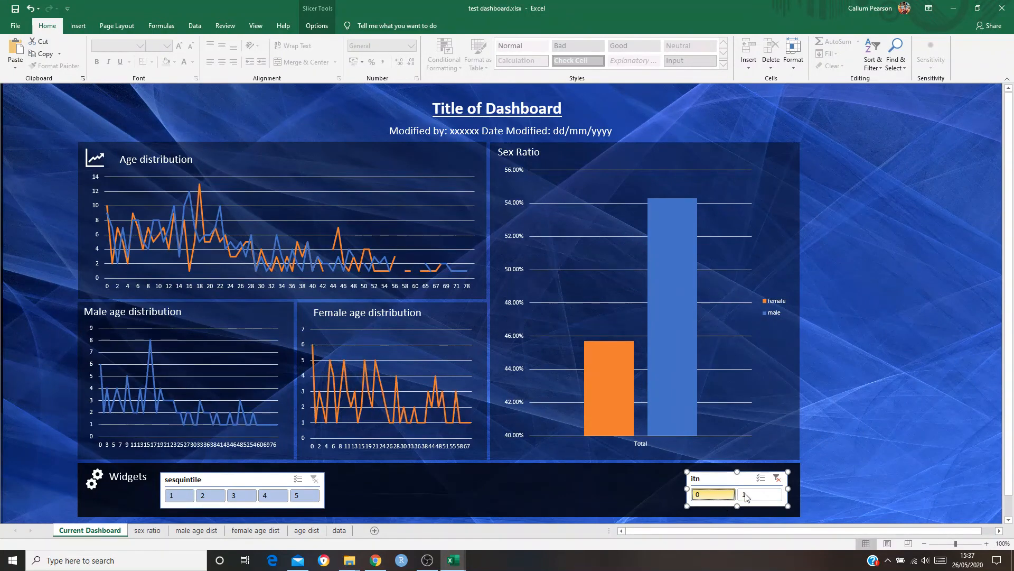
pyautogui.click(750, 496)
pyautogui.click(723, 497)
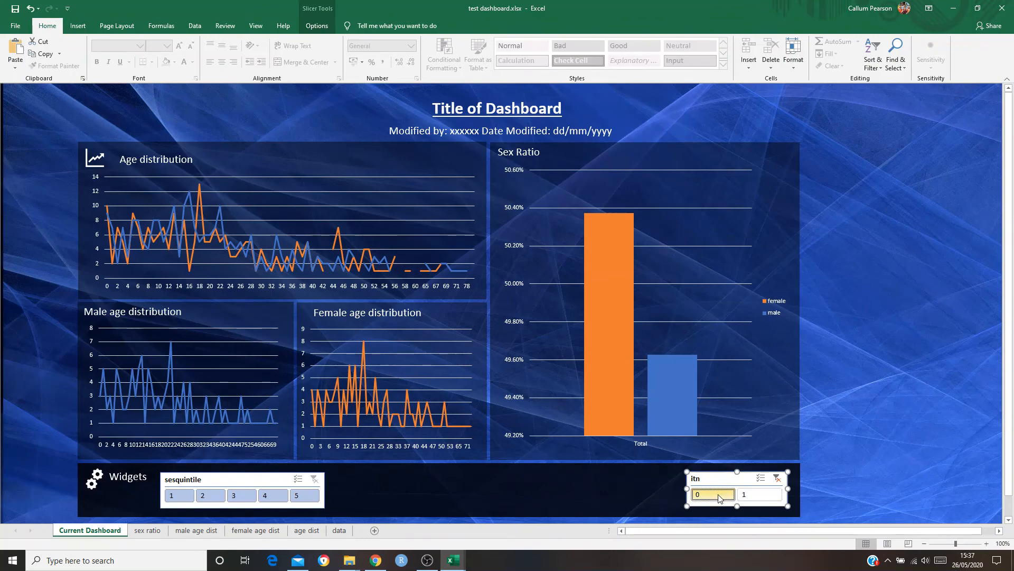
pyautogui.click(750, 495)
pyautogui.click(713, 494)
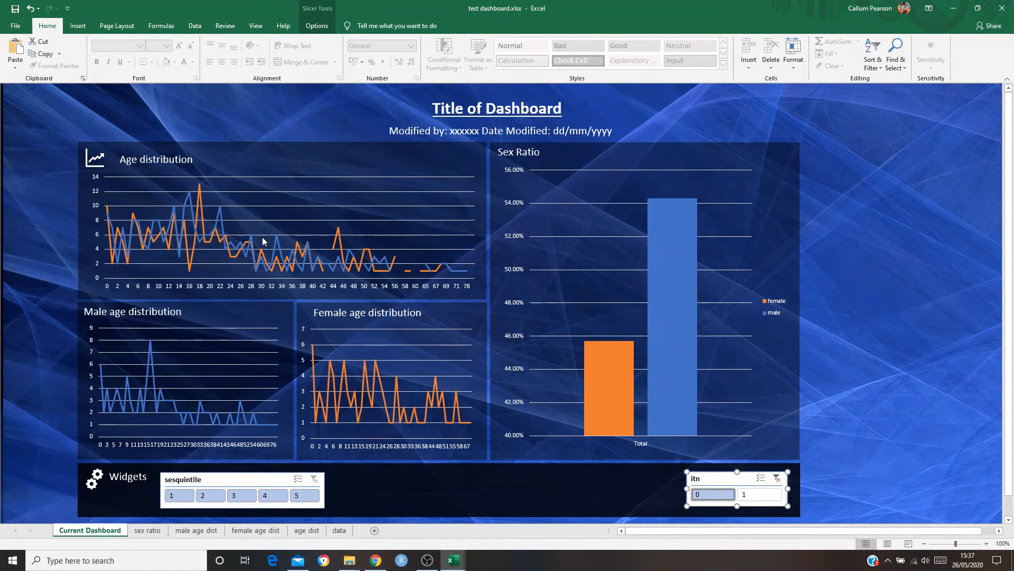
pyautogui.click(849, 467)
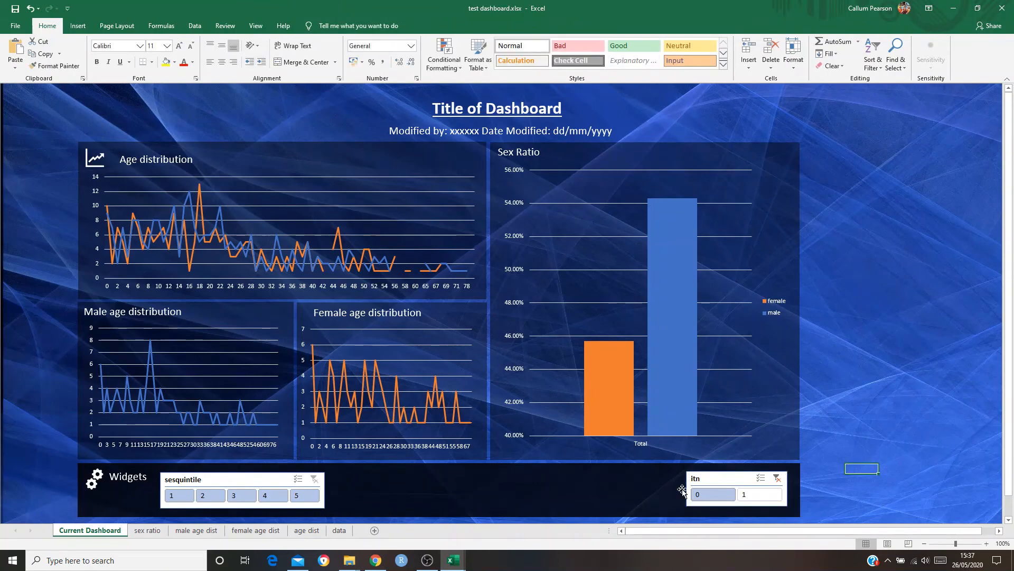
# Compare the female and male values in the Sex Ratio chart for itn 1 and itn 0
pyautogui.click(633, 491)
pyautogui.click(784, 492)
pyautogui.click(779, 494)
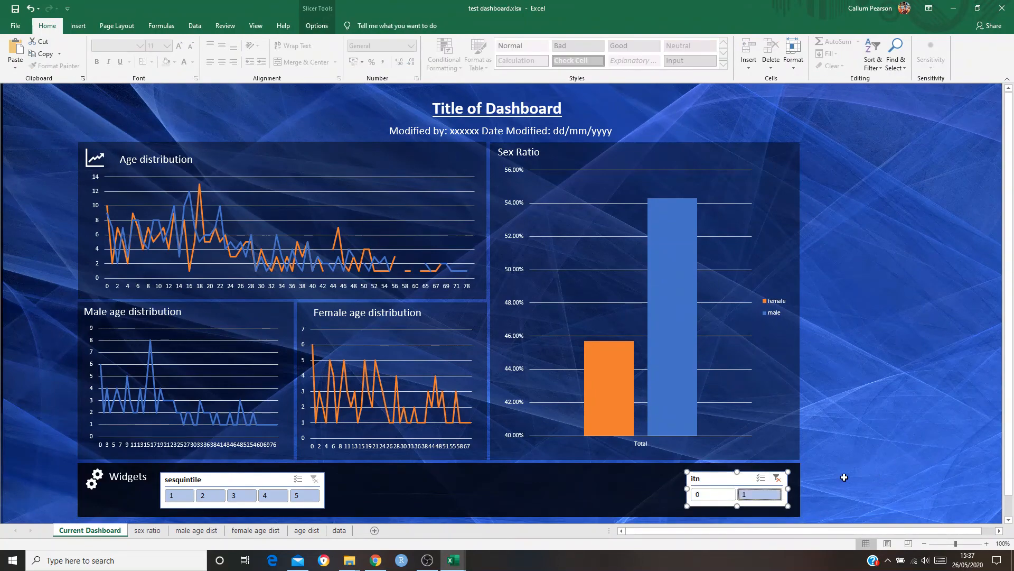
pyautogui.click(712, 494)
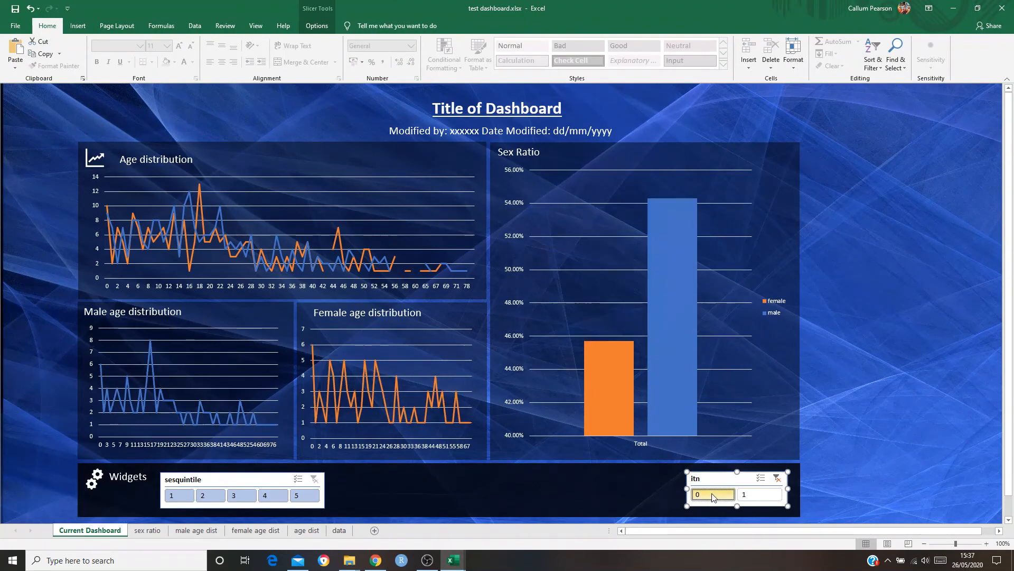
pyautogui.click(772, 495)
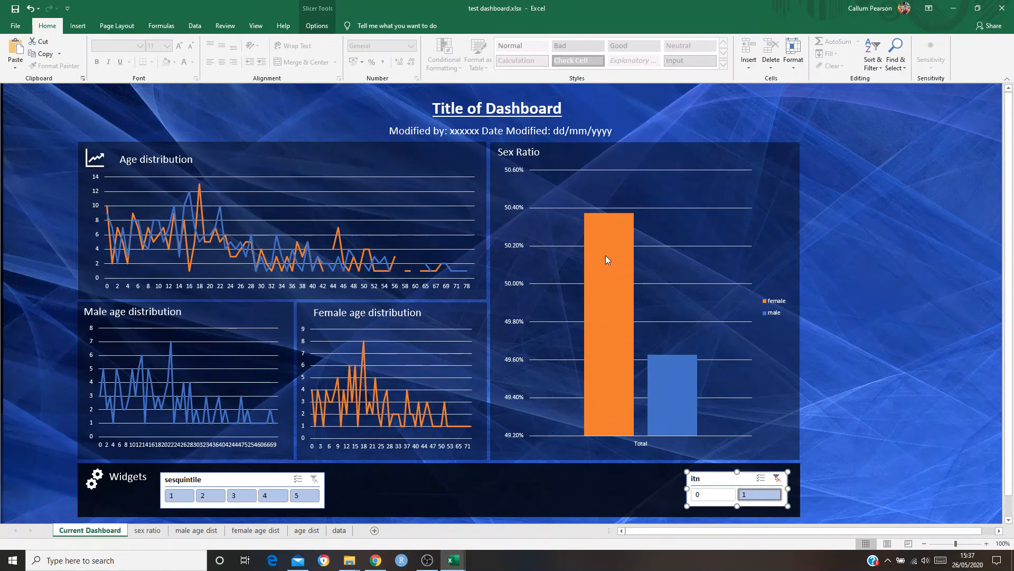
pyautogui.moveTo(606, 256)
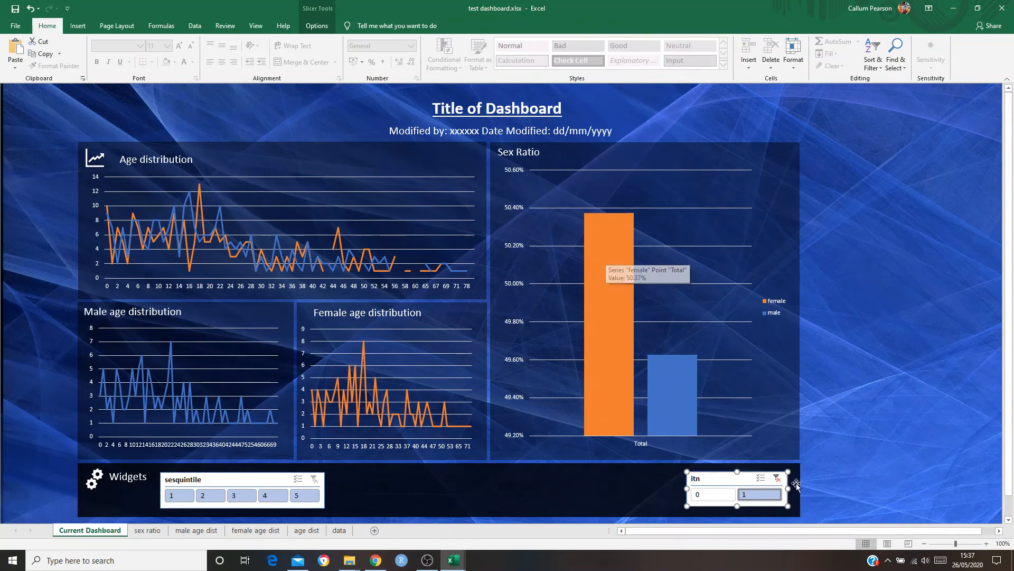
pyautogui.click(723, 499)
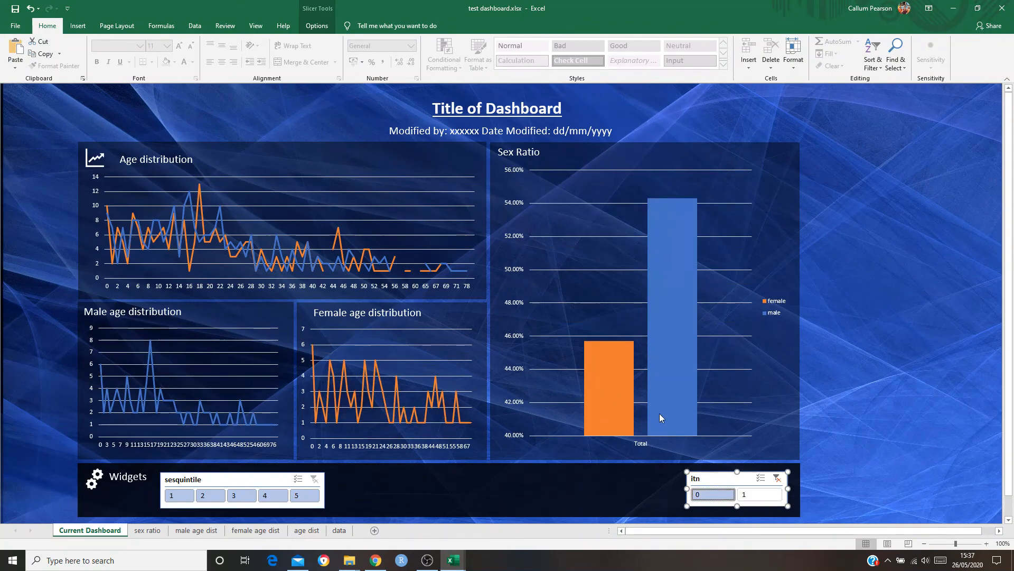
pyautogui.moveTo(695, 338)
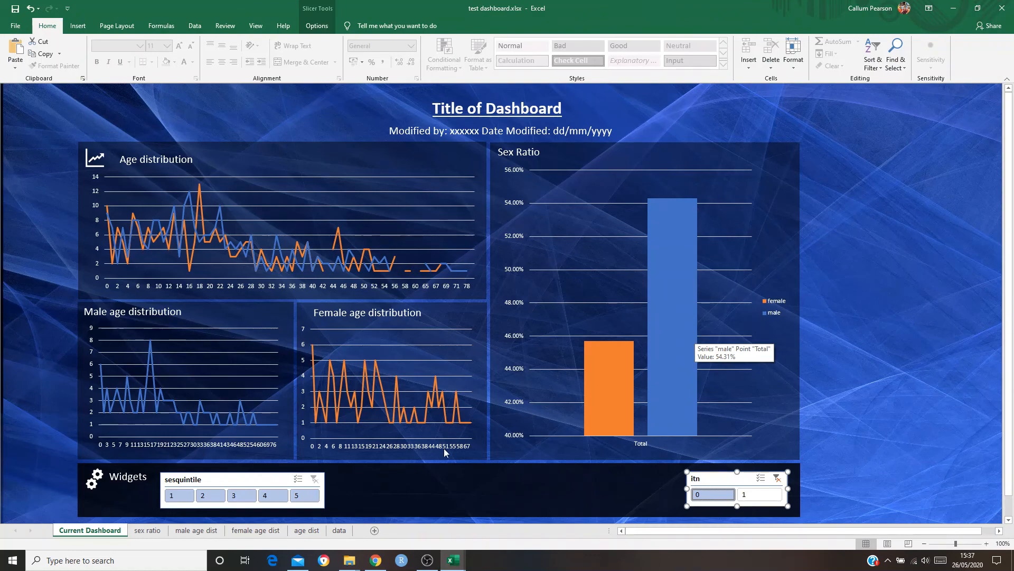
# Test both slicers together with sesquintile 5 and itn 1, and clear both filters
pyautogui.click(304, 495)
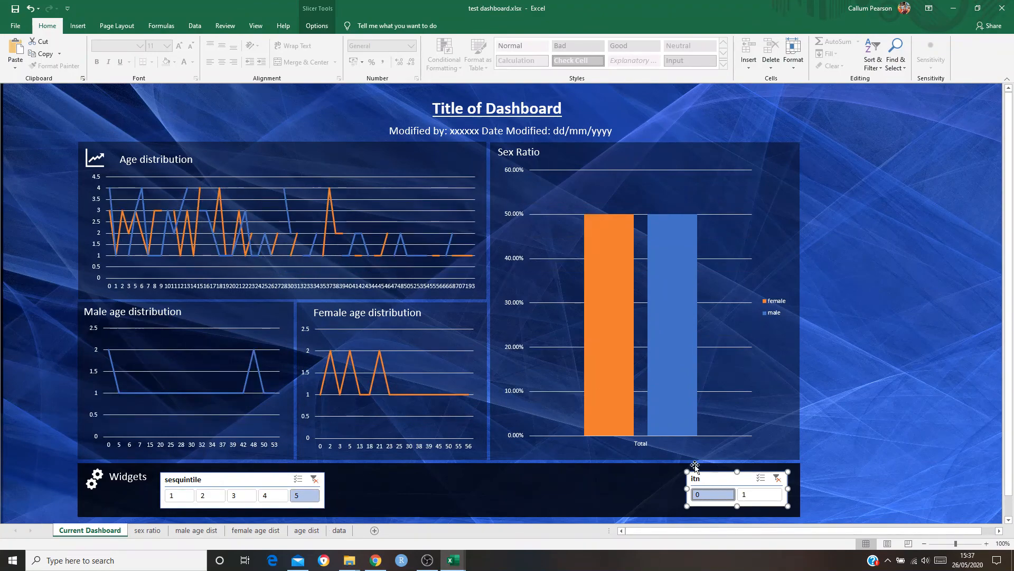
pyautogui.click(759, 494)
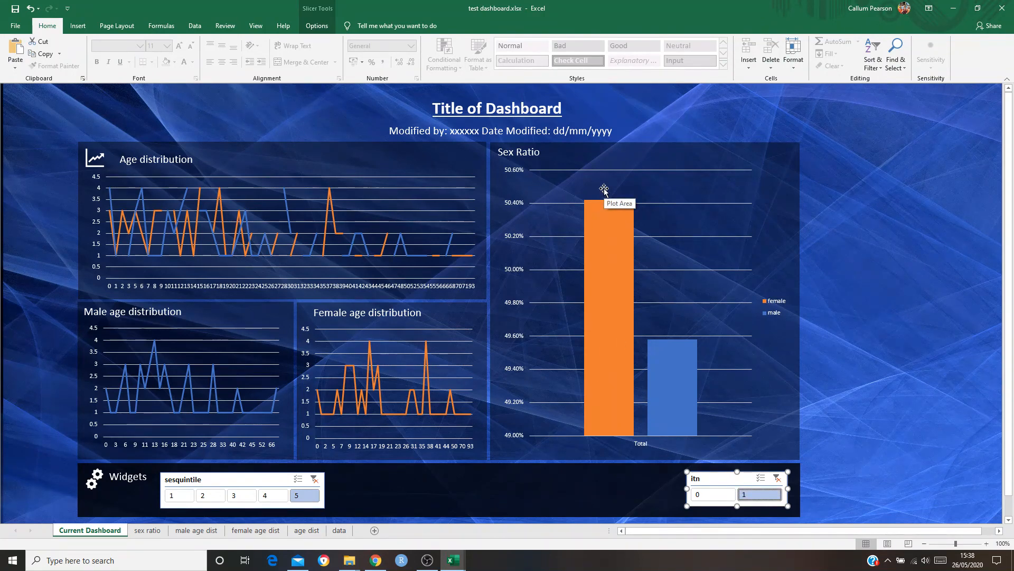
pyautogui.click(906, 350)
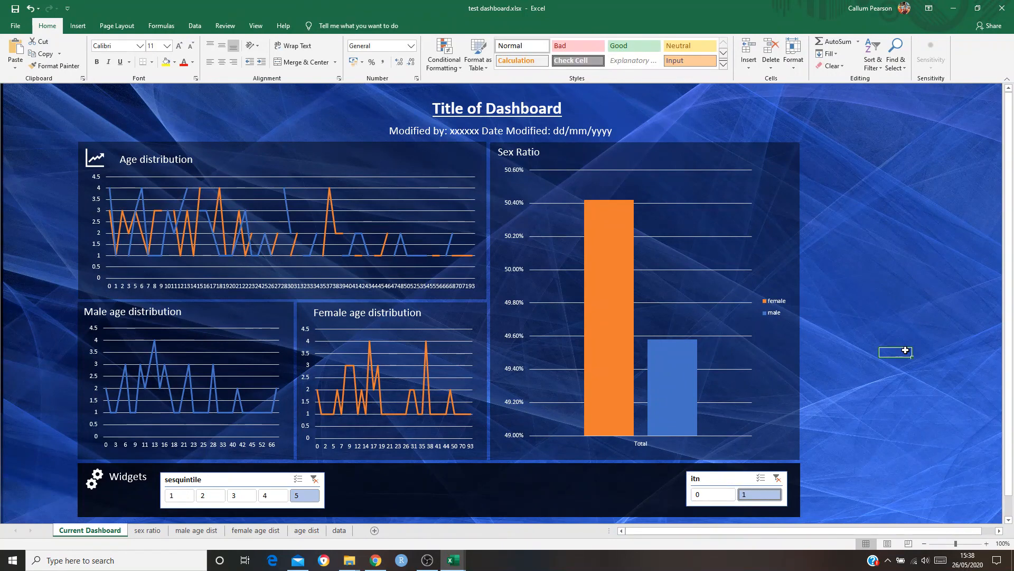
pyautogui.click(777, 477)
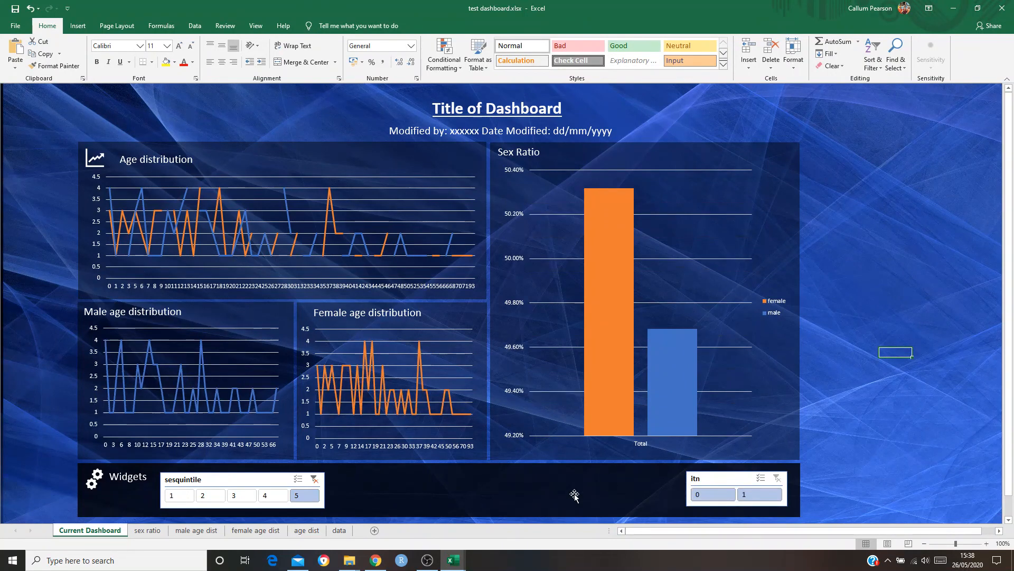
pyautogui.click(314, 478)
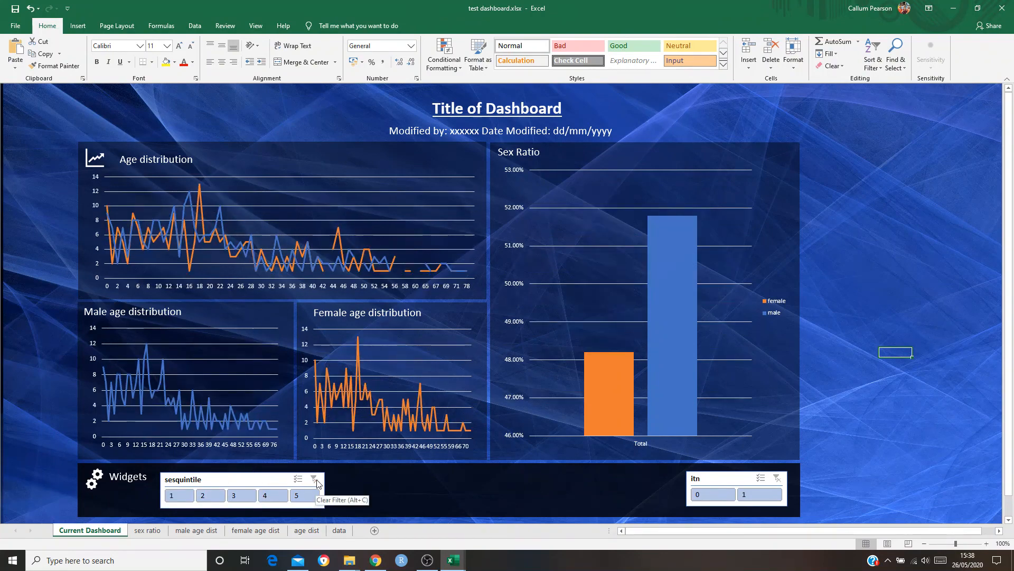
# Filter the connected charts by itn 0 once more, clear the itn filter and deselect the dashboard objects
pyautogui.click(728, 496)
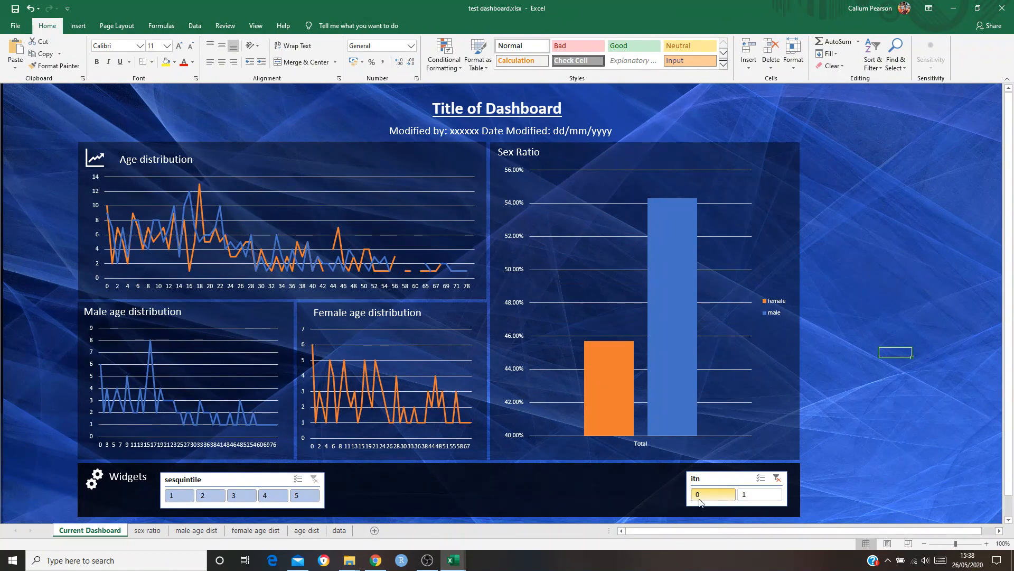
pyautogui.click(777, 478)
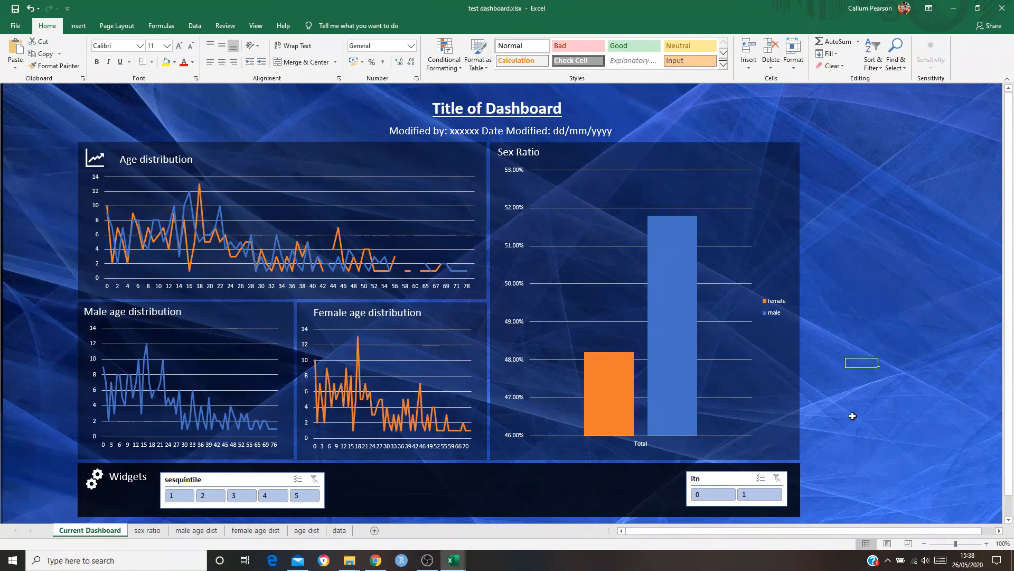
pyautogui.click(584, 491)
pyautogui.click(840, 419)
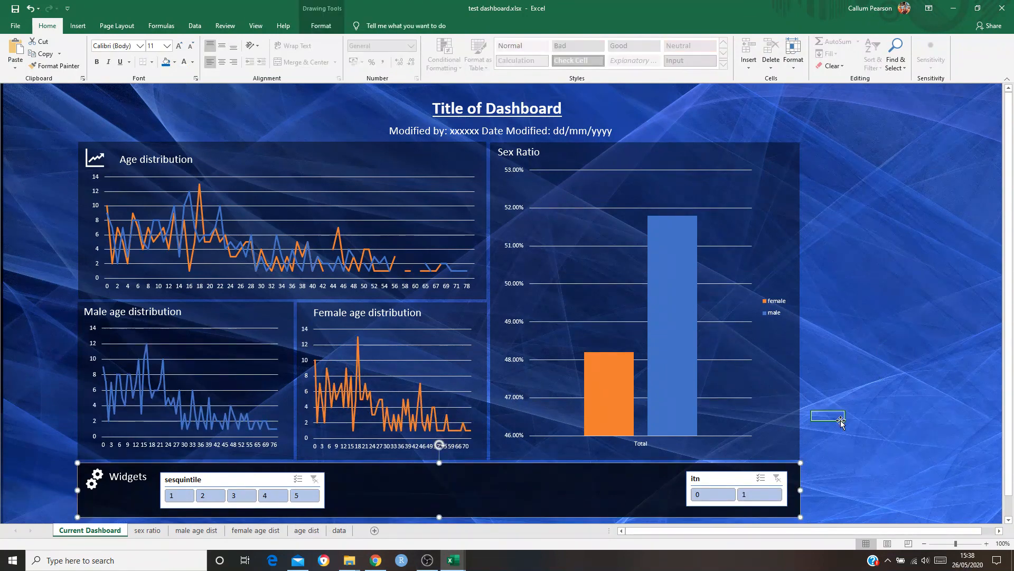